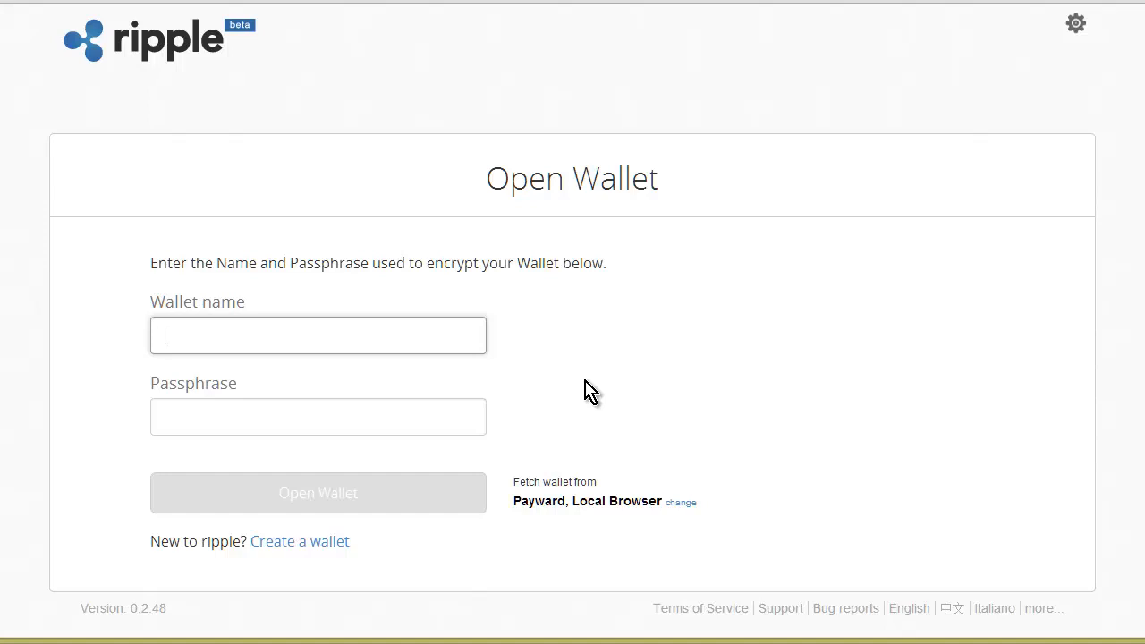
Create a new Ripple wallet with a chosen username and a strong, confirmed passphrase
click(304, 548)
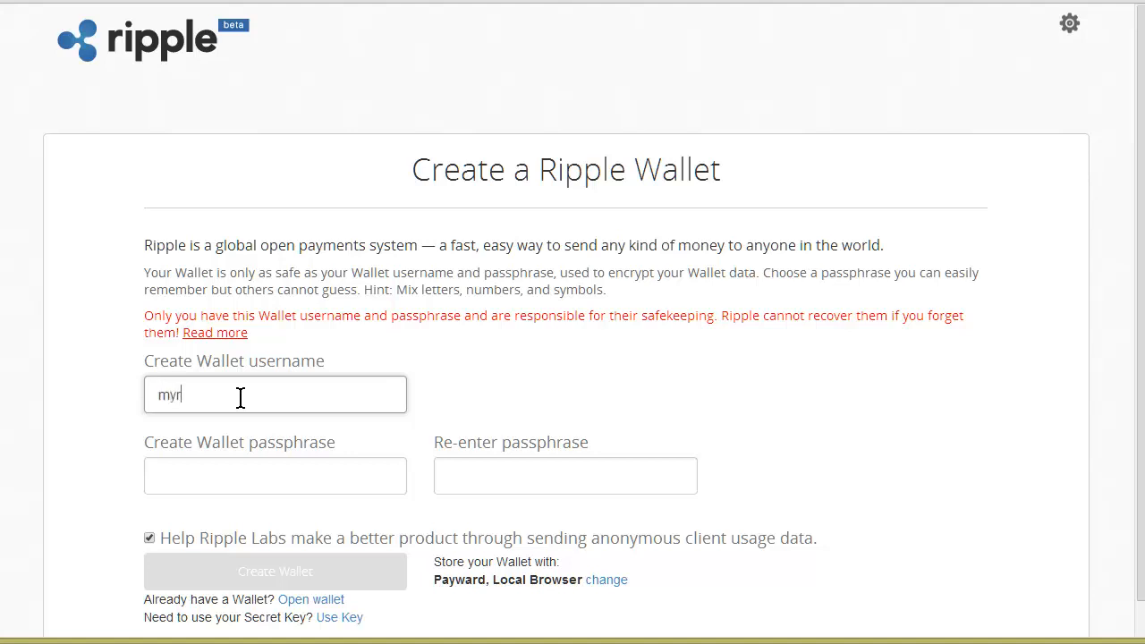
key(Tab)
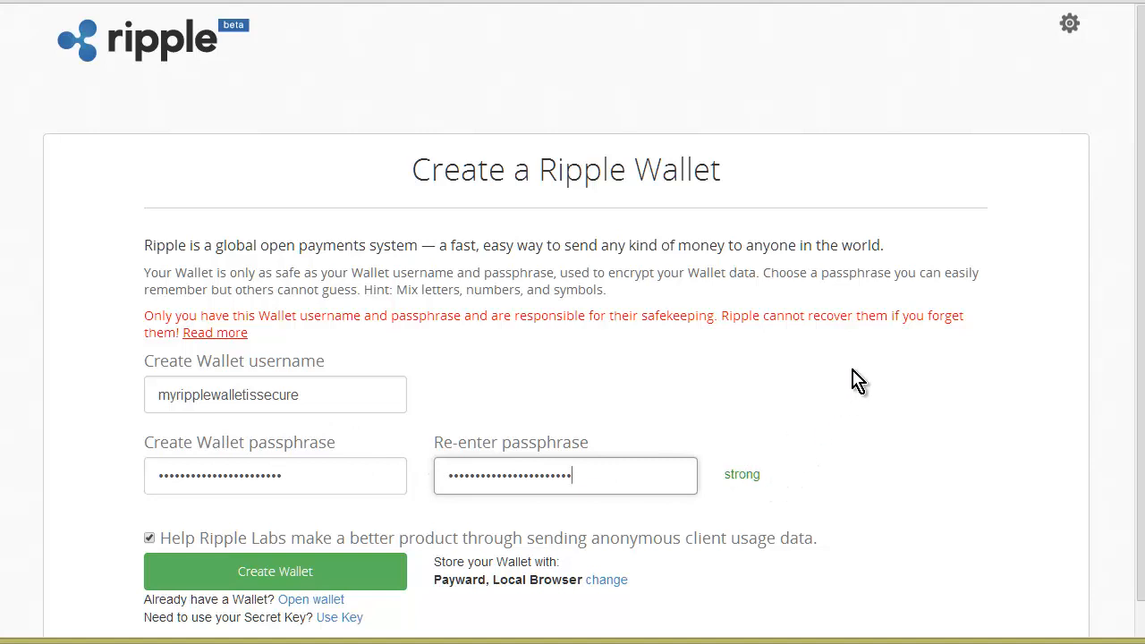
scroll(850, 381, down, 1)
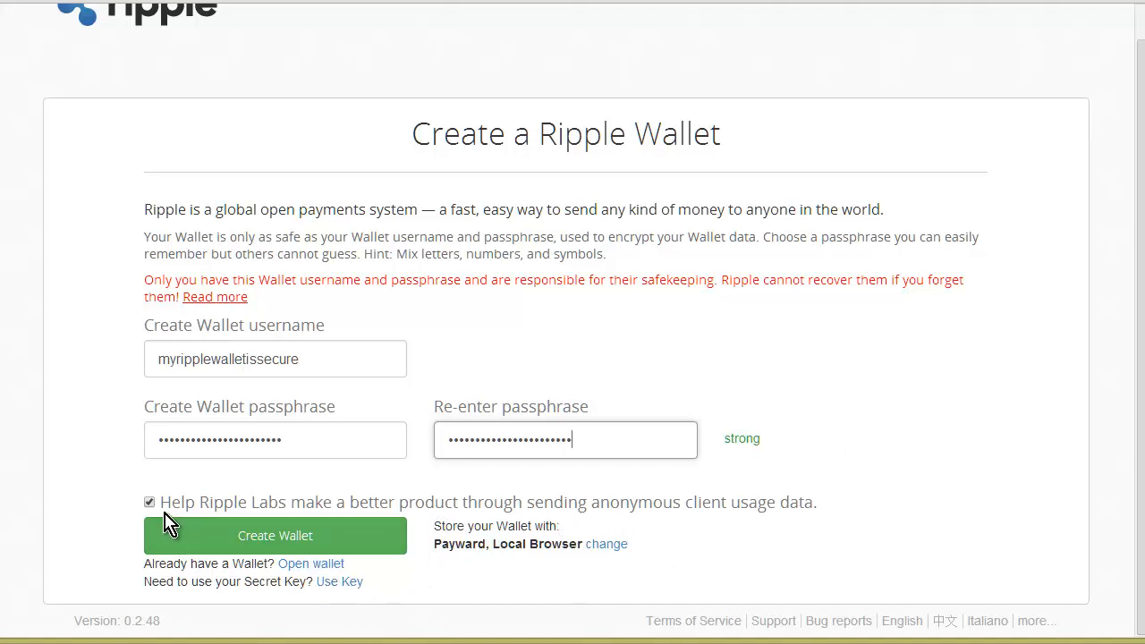
click(273, 536)
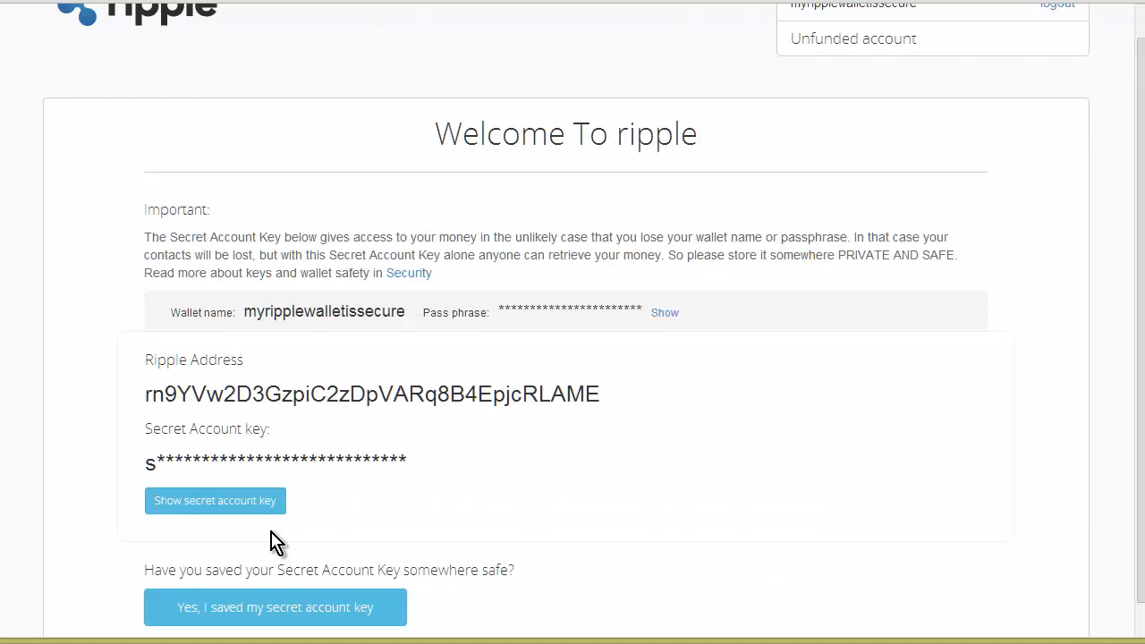
Review the new wallet's address on the Welcome To ripple page, glance at the ripple folder, then come back
scroll(572, 304, down, 1)
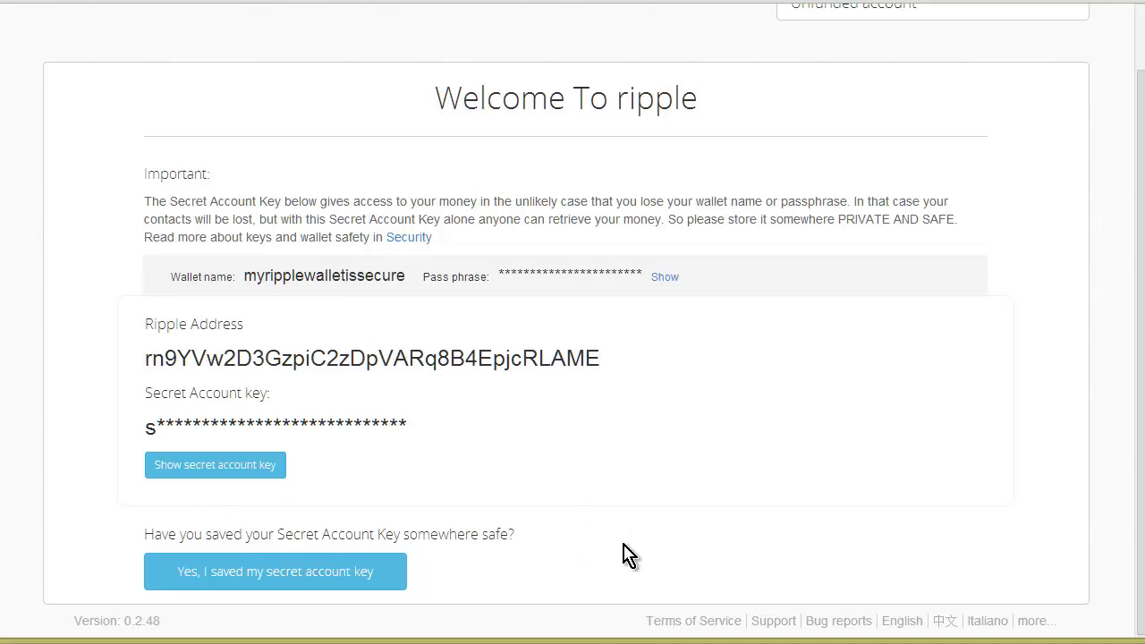
key(alt+Tab)
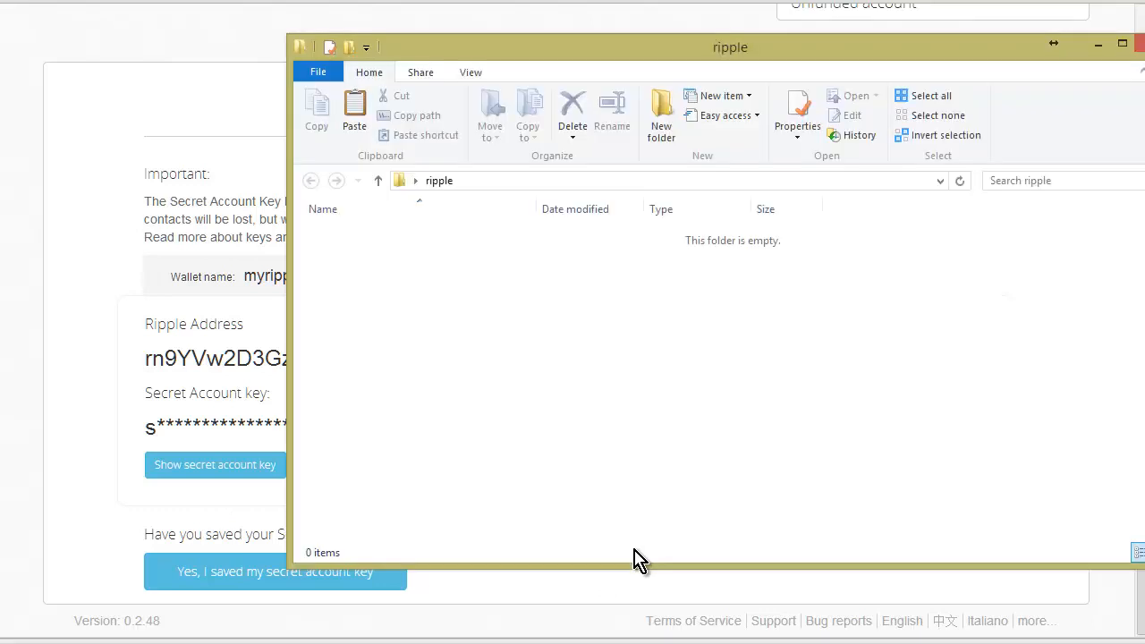
click(102, 291)
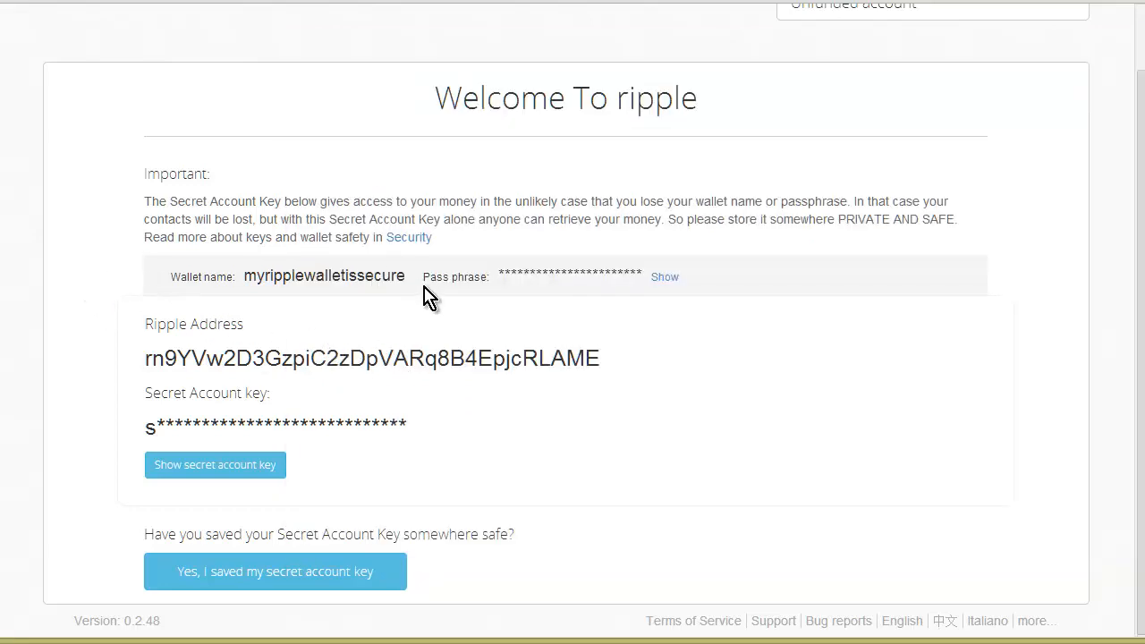
Reveal the wallet's pass phrase and secret account key, confirming each safety prompt
click(667, 280)
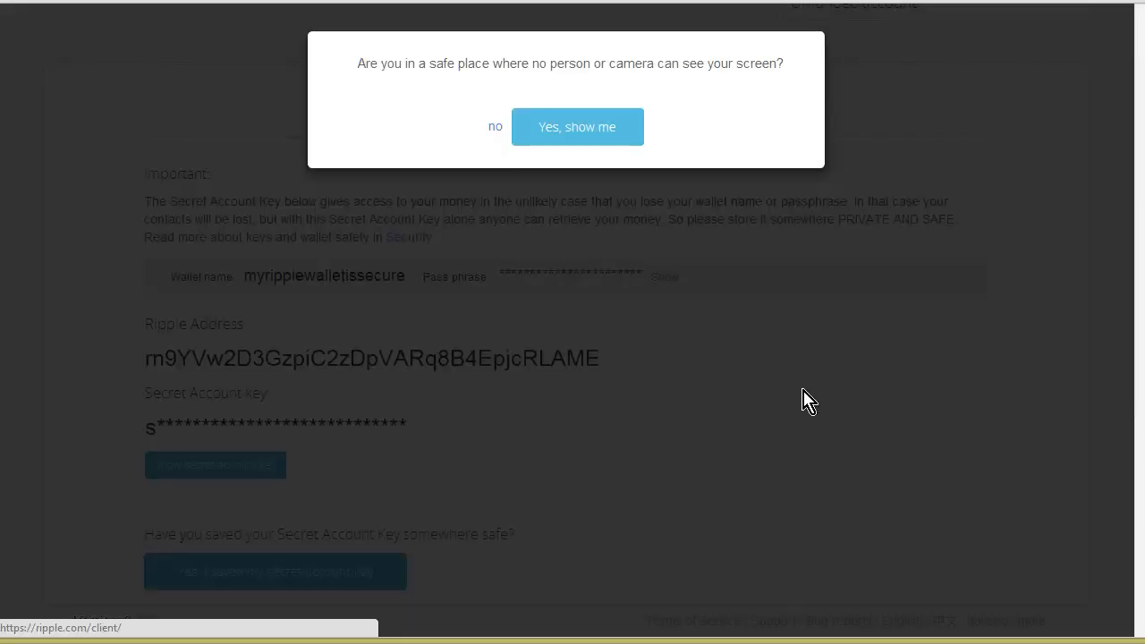
click(573, 127)
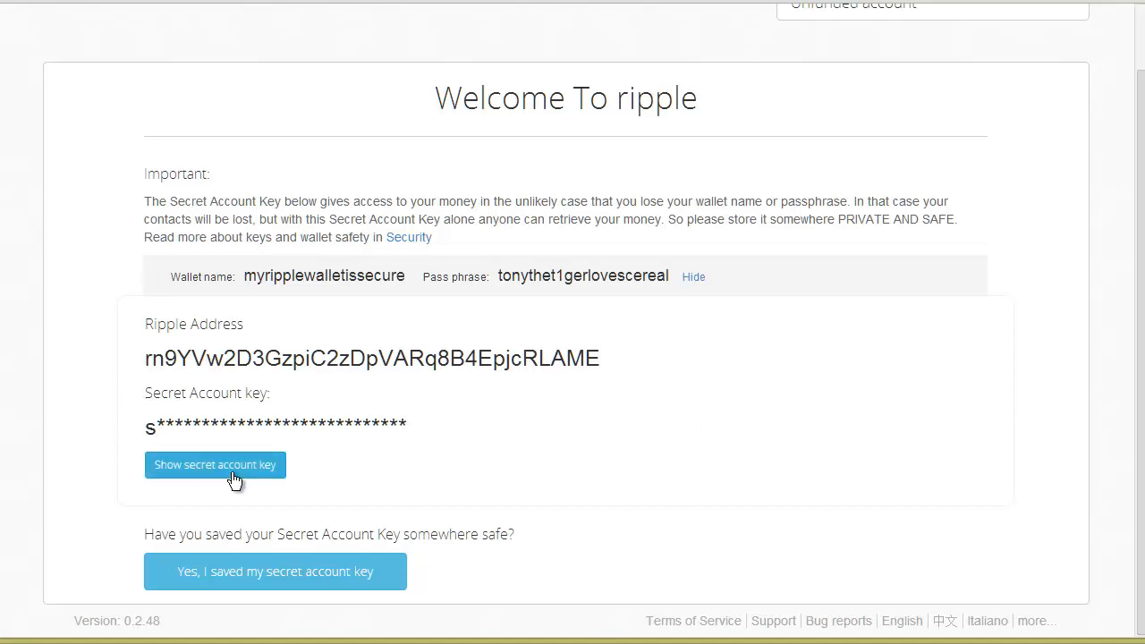
click(197, 466)
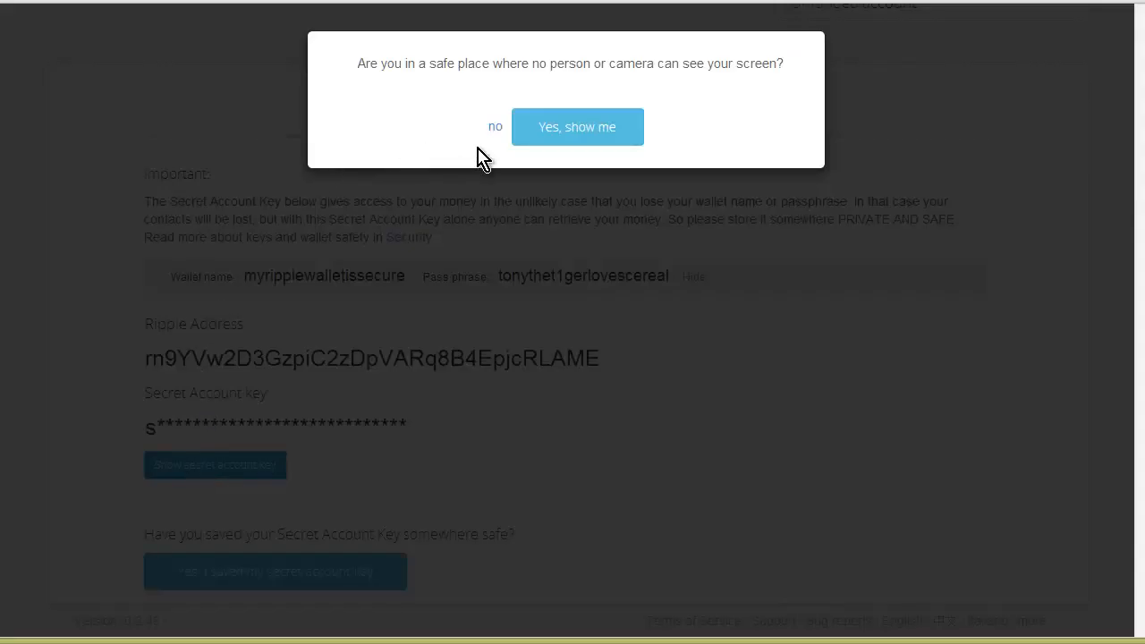
click(544, 132)
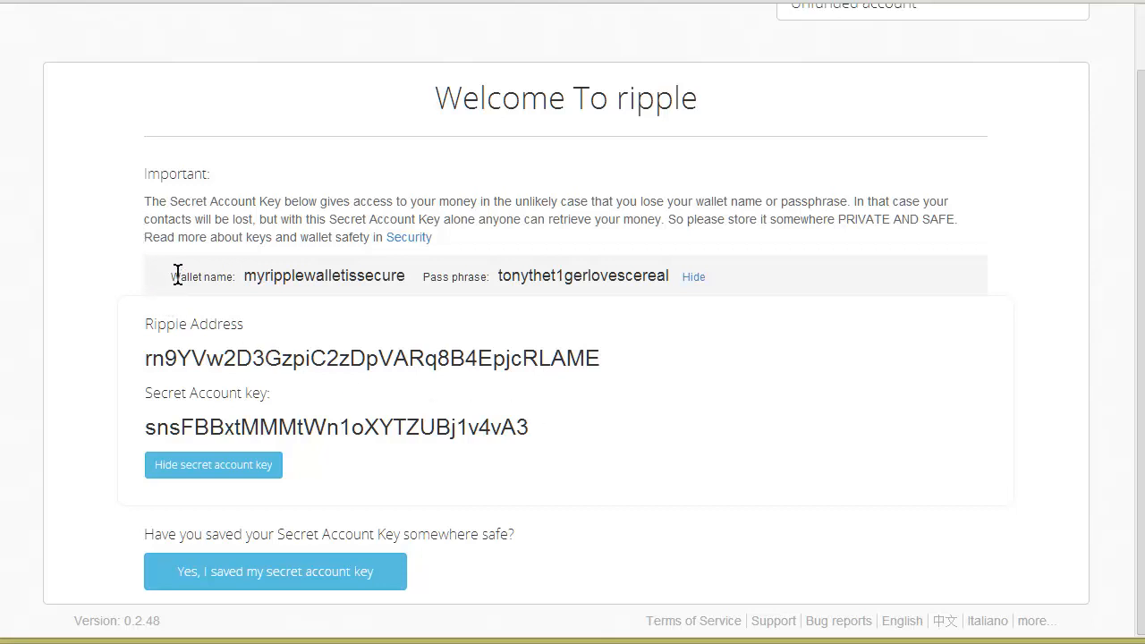
Copy the wallet name, address, passphrase and secret key to the clipboard
drag(237, 276, 631, 421)
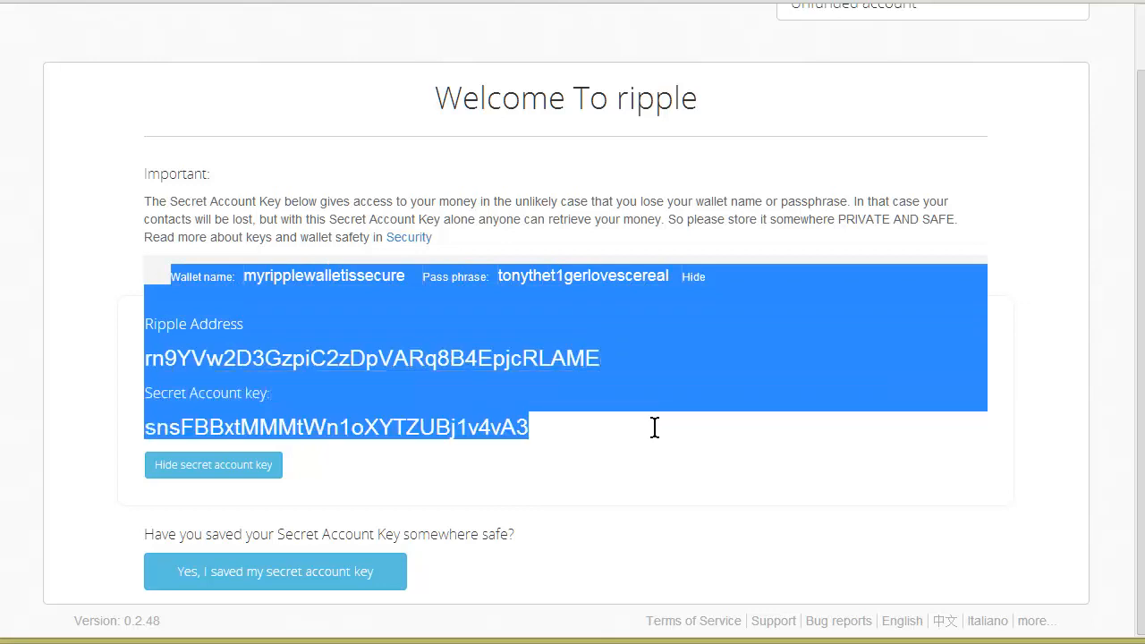
drag(376, 312, 376, 313)
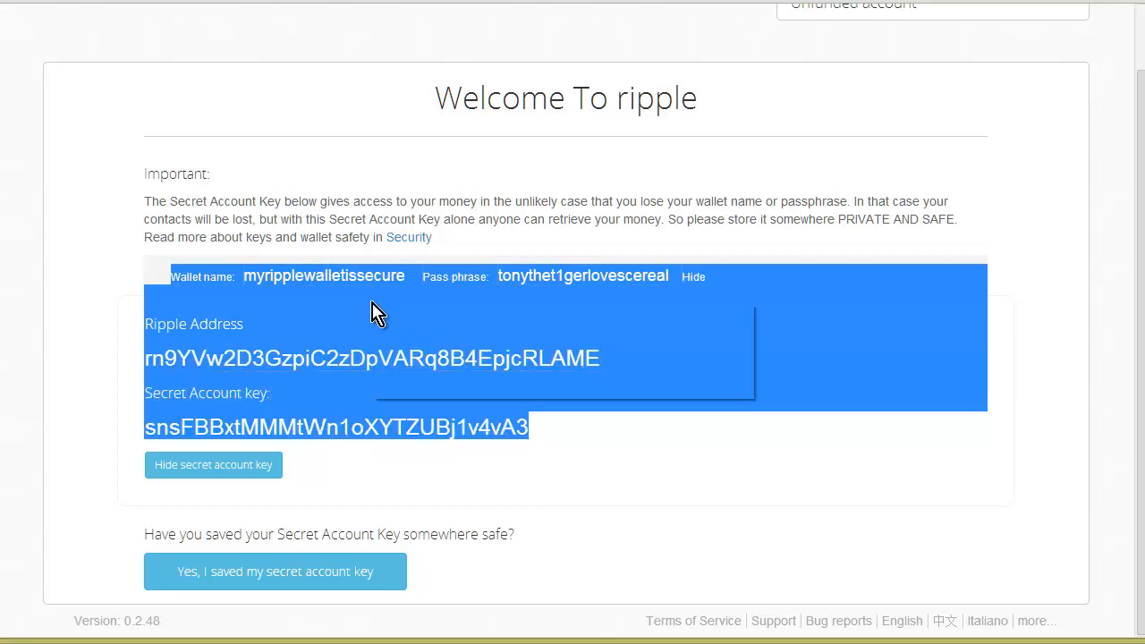
right_click(376, 313)
click(411, 313)
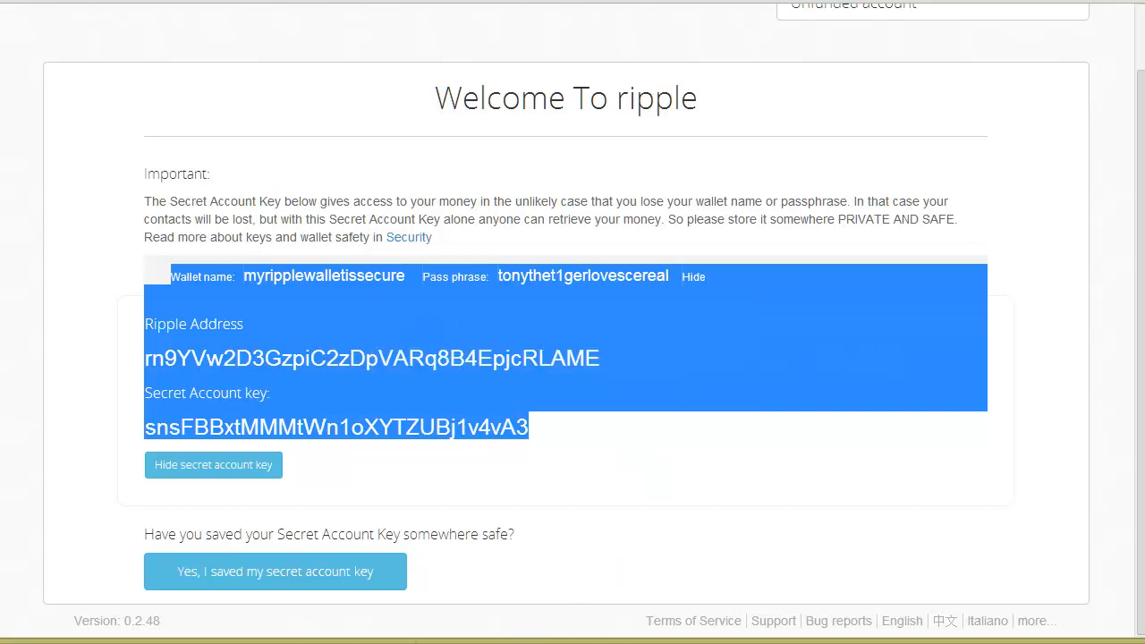
click(121, 635)
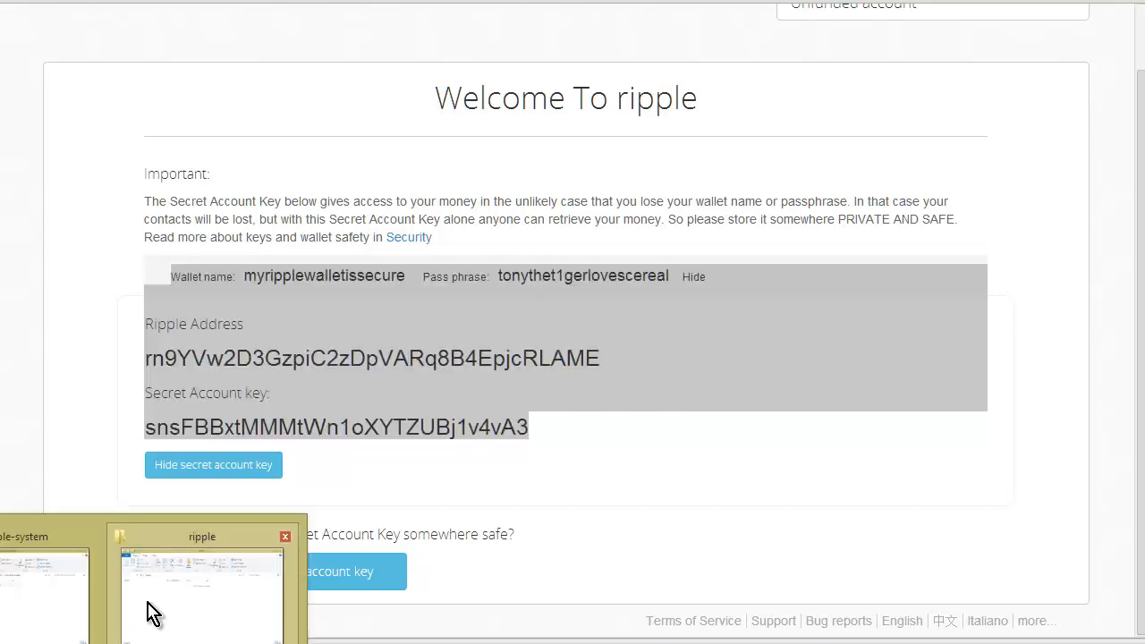
Create a new text document named credentials.txt in the ripple folder and open it
click(149, 614)
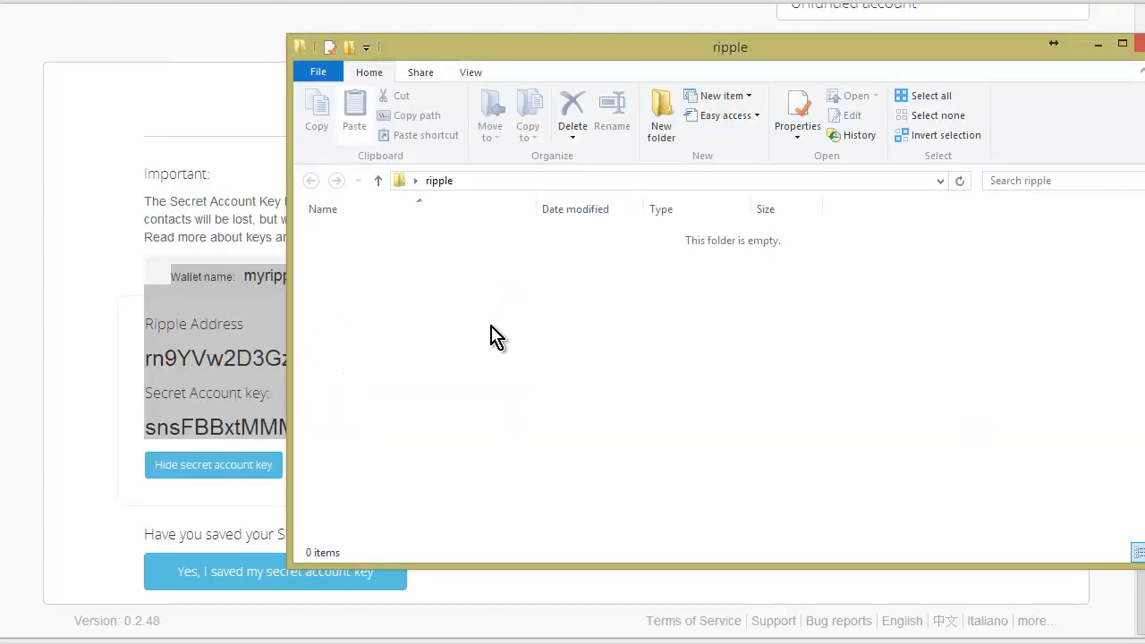
right_click(427, 295)
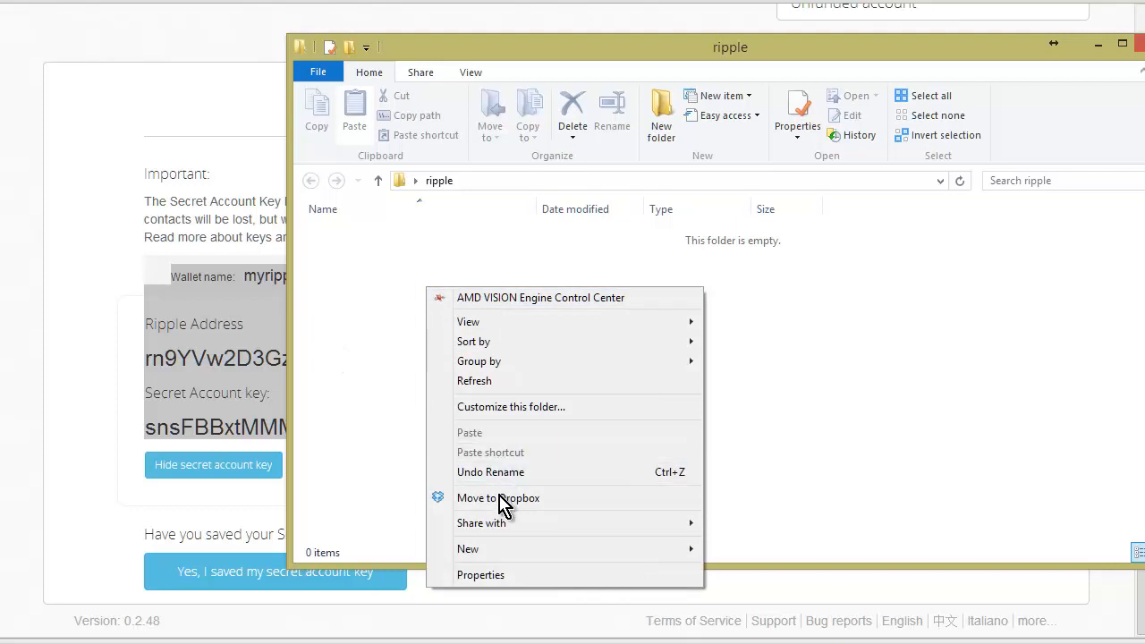
mouse_move(499, 555)
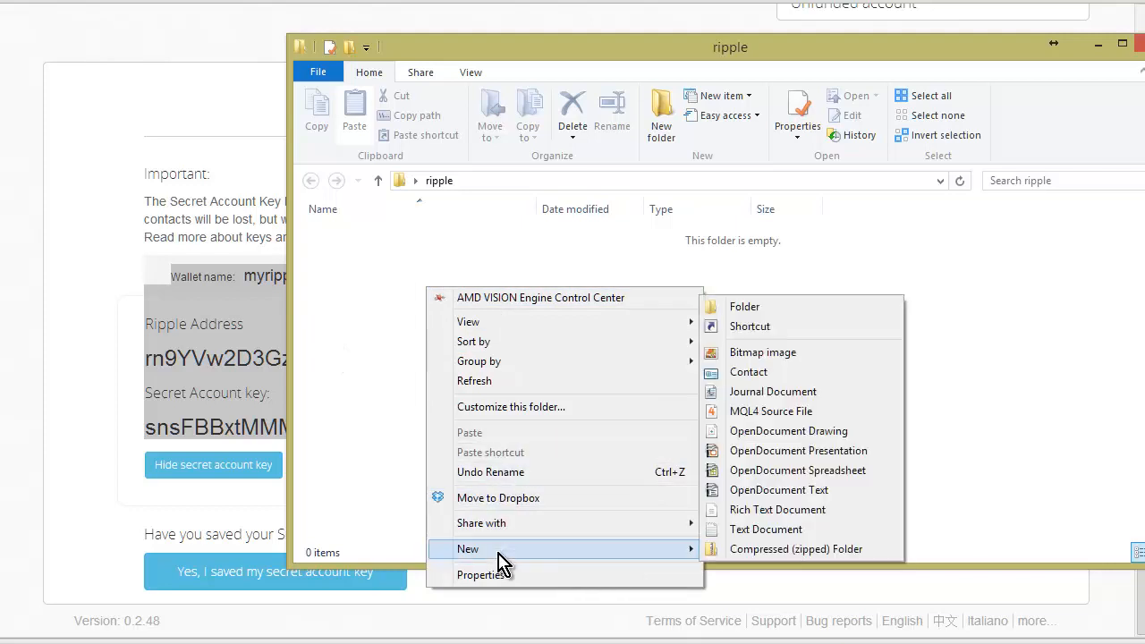
click(743, 529)
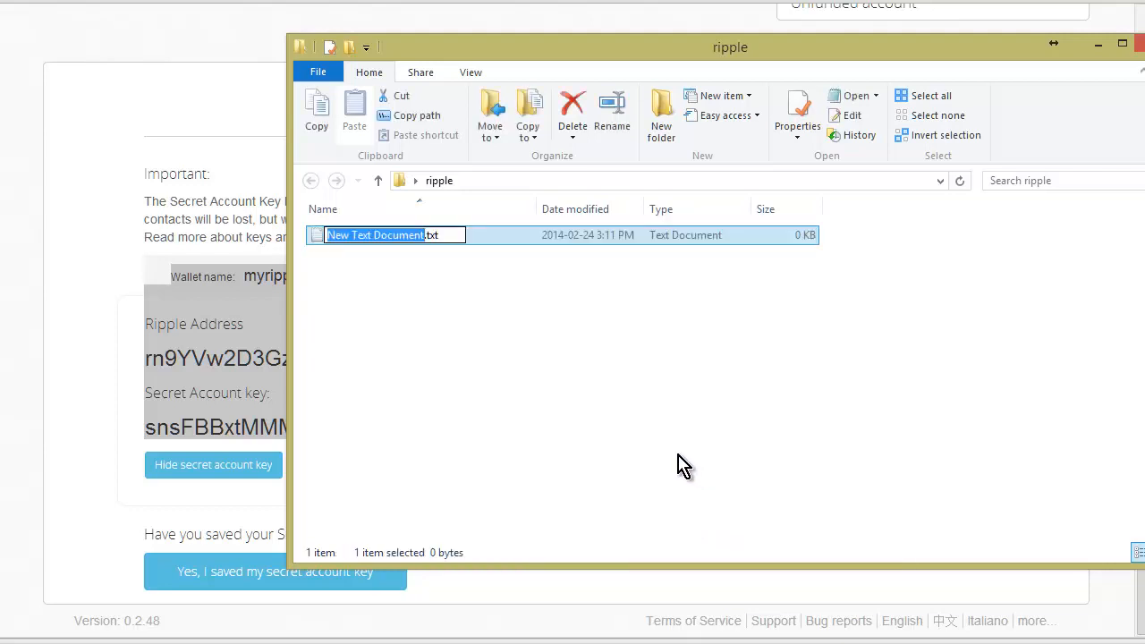
text(cred)
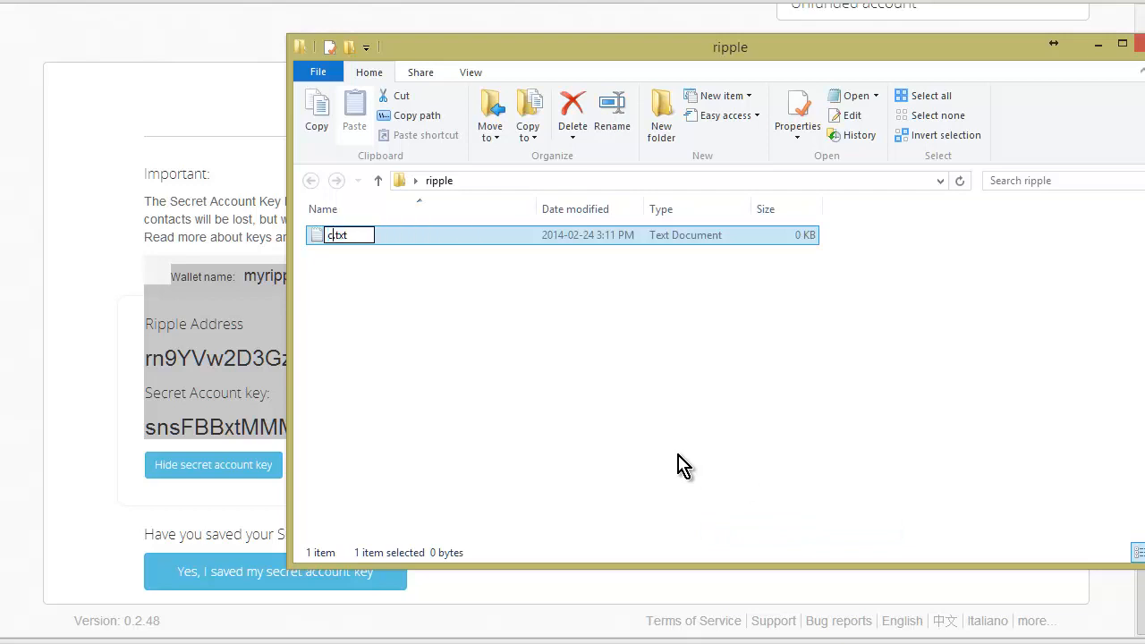
text(enti)
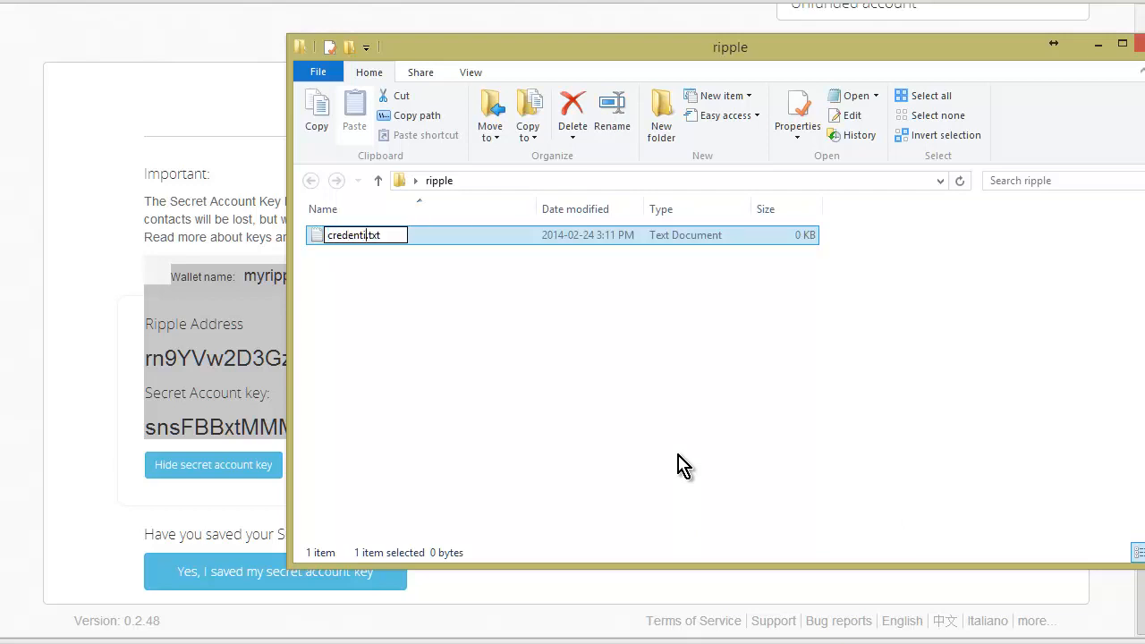
text(als)
key(Return)
key(Return)
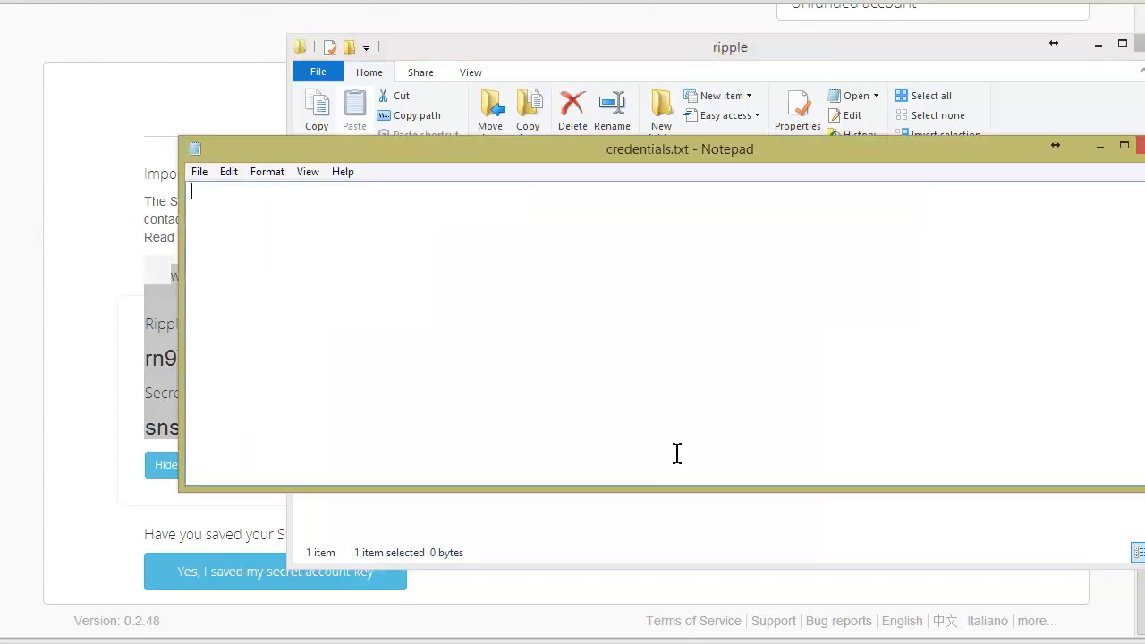
Paste the wallet details into credentials.txt, tidy the line breaks, save and close it
key(ctrl+v)
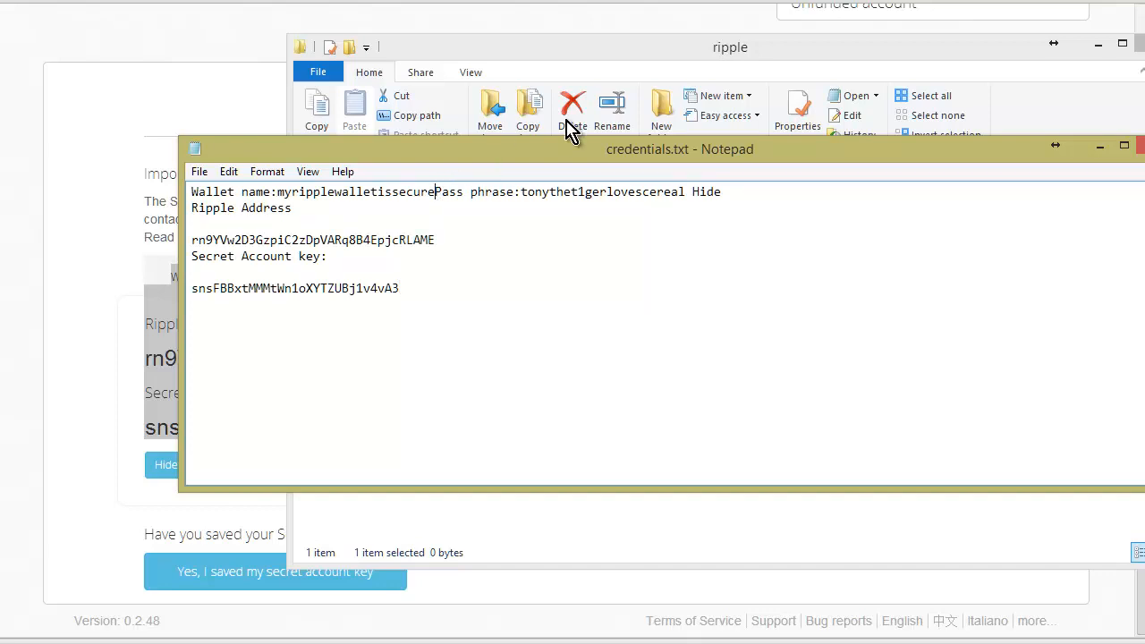
key(Return)
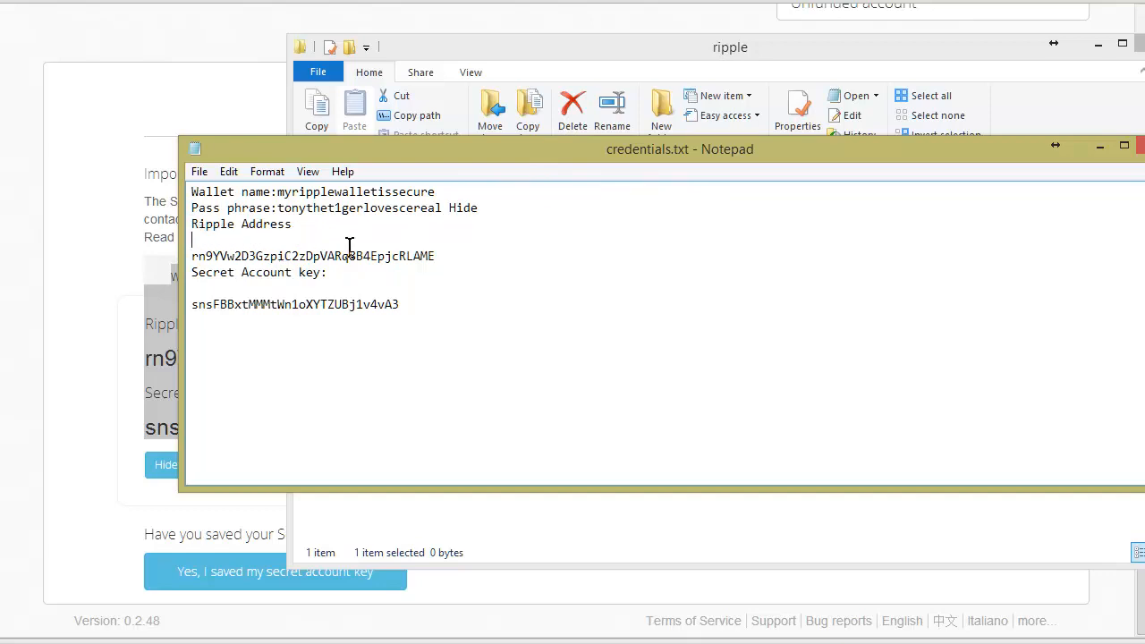
key(Delete)
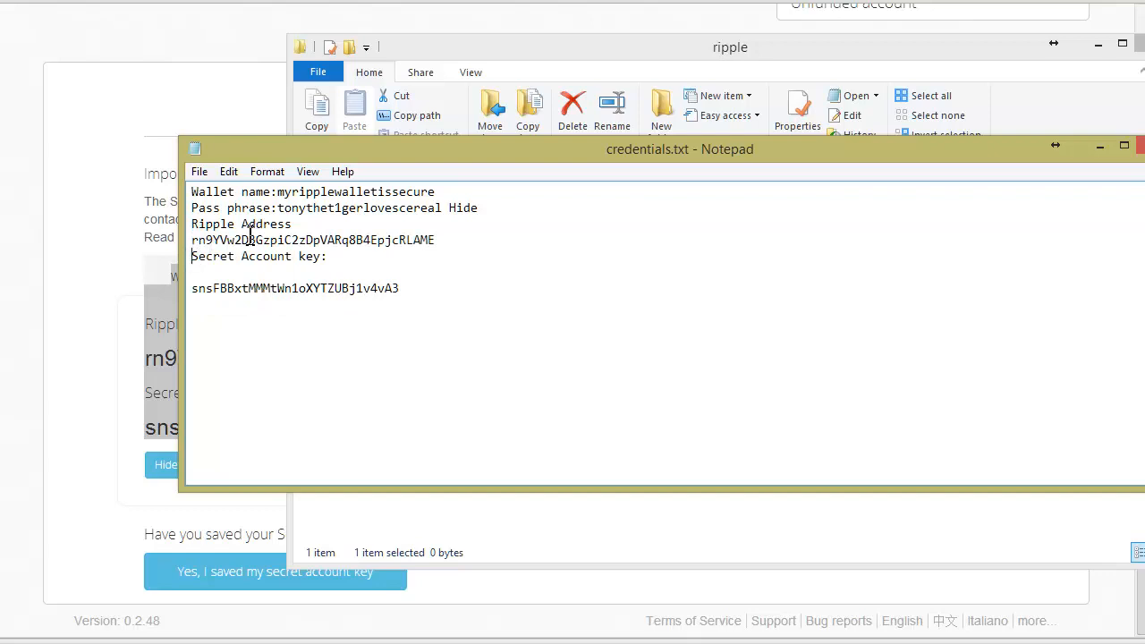
key(Return)
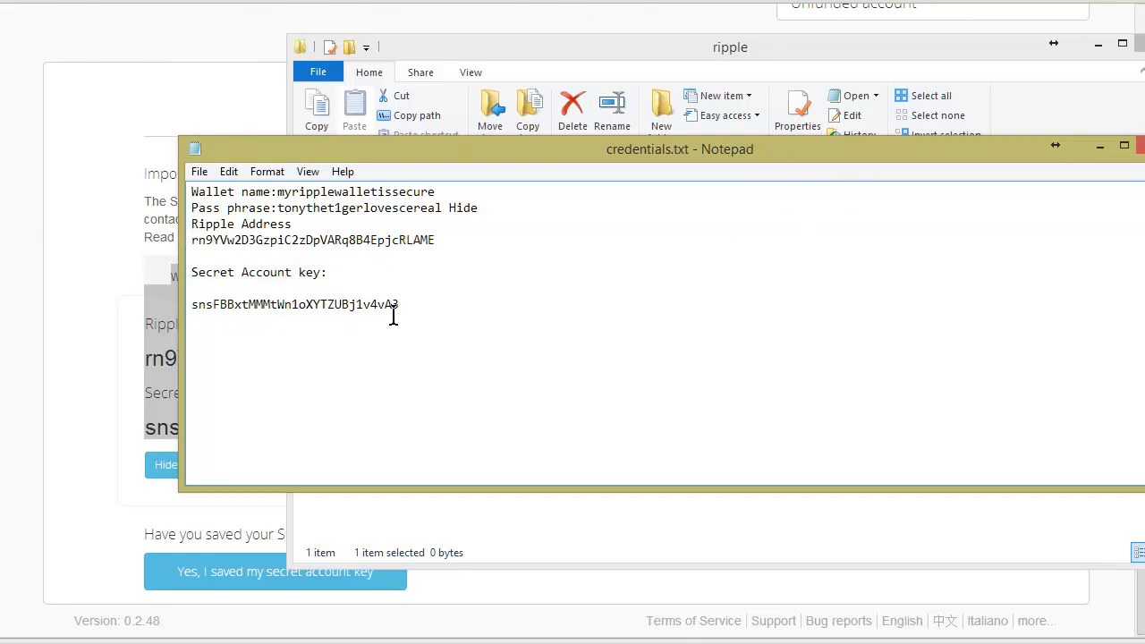
click(199, 171)
click(241, 231)
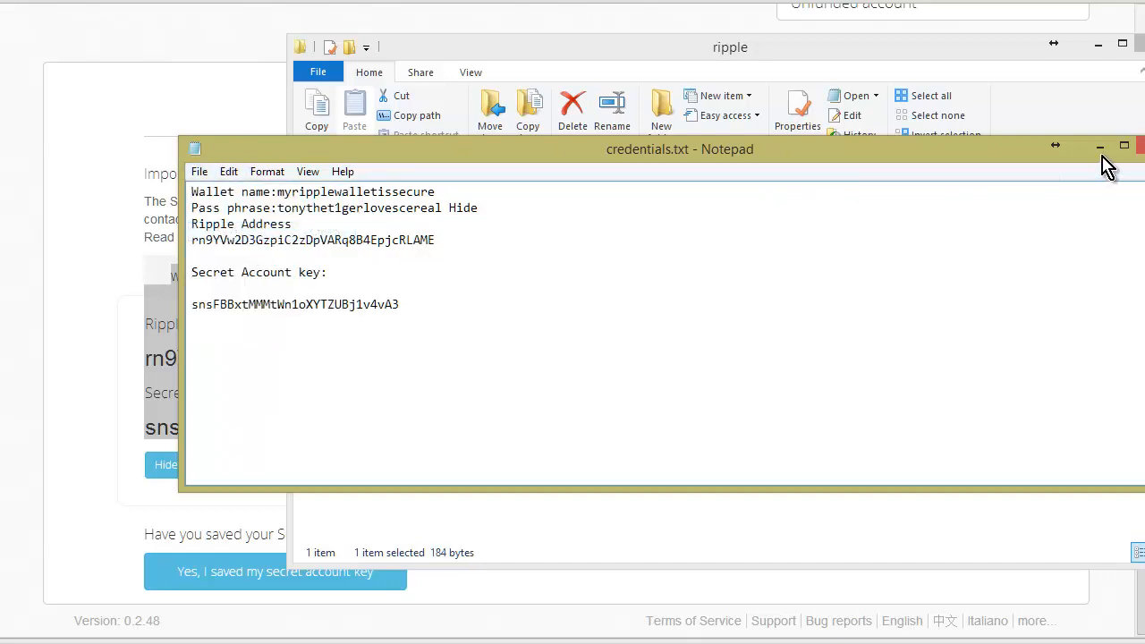
click(1141, 145)
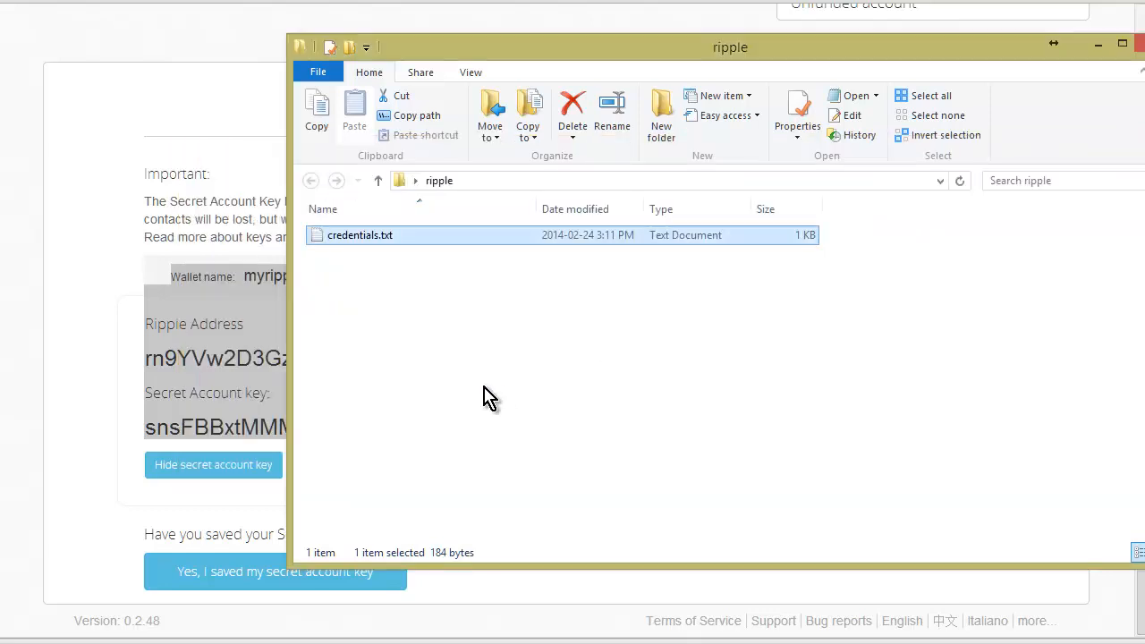
Return to the browser and bring up the Ripple Labs Computing for Good page
click(1098, 45)
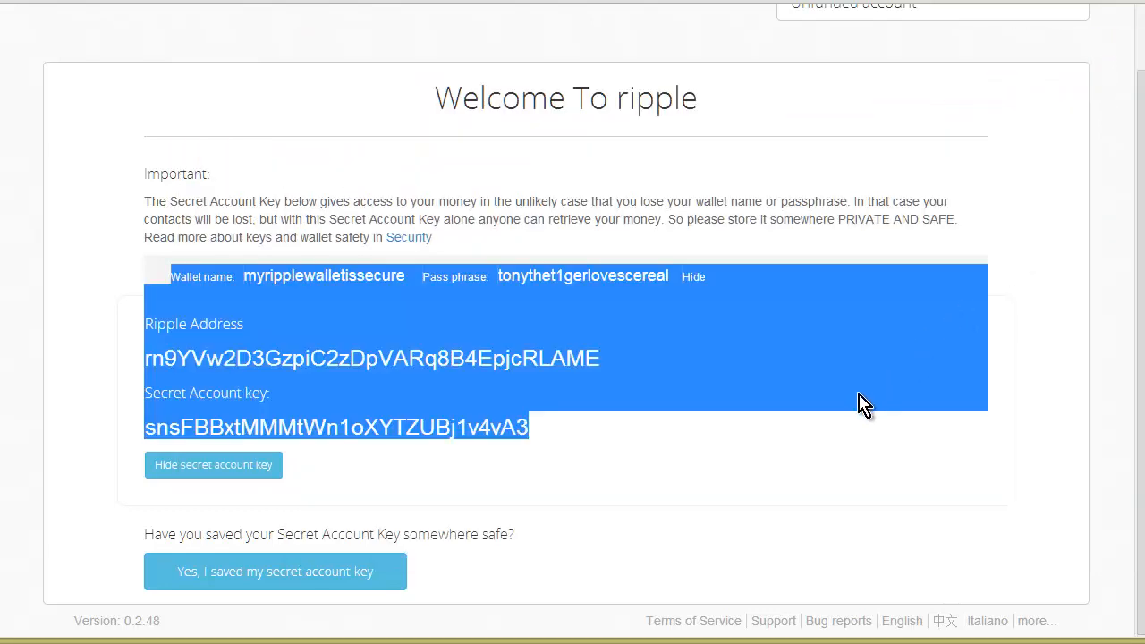
click(894, 452)
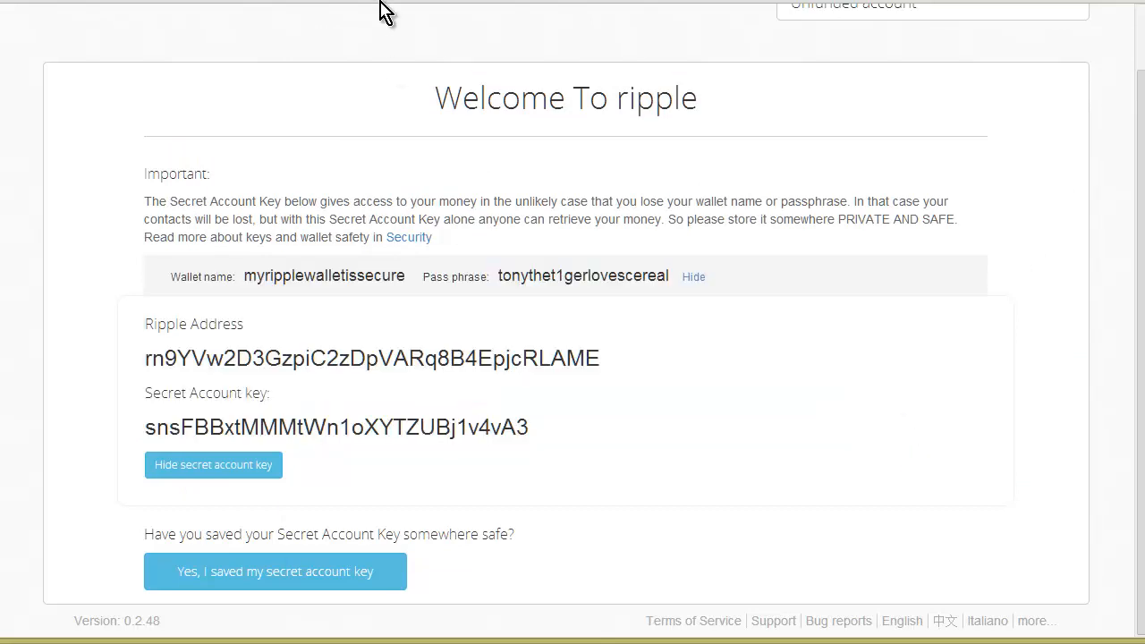
click(447, 2)
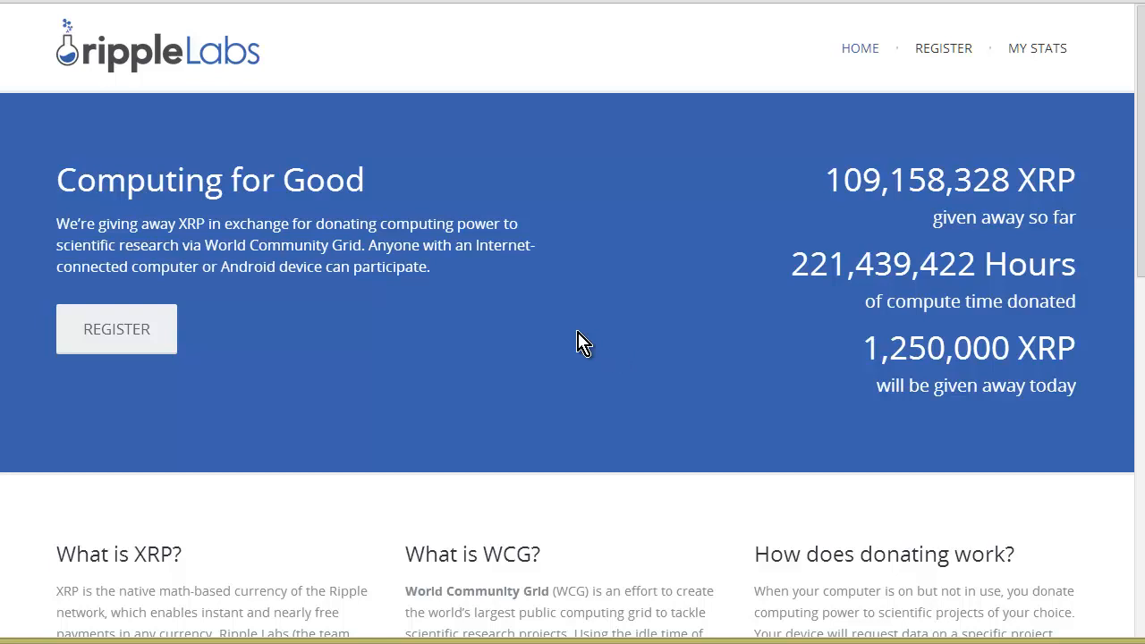
Go to the Ripple Labs REGISTER page
scroll(532, 358, down, 3)
scroll(532, 348, down, 1)
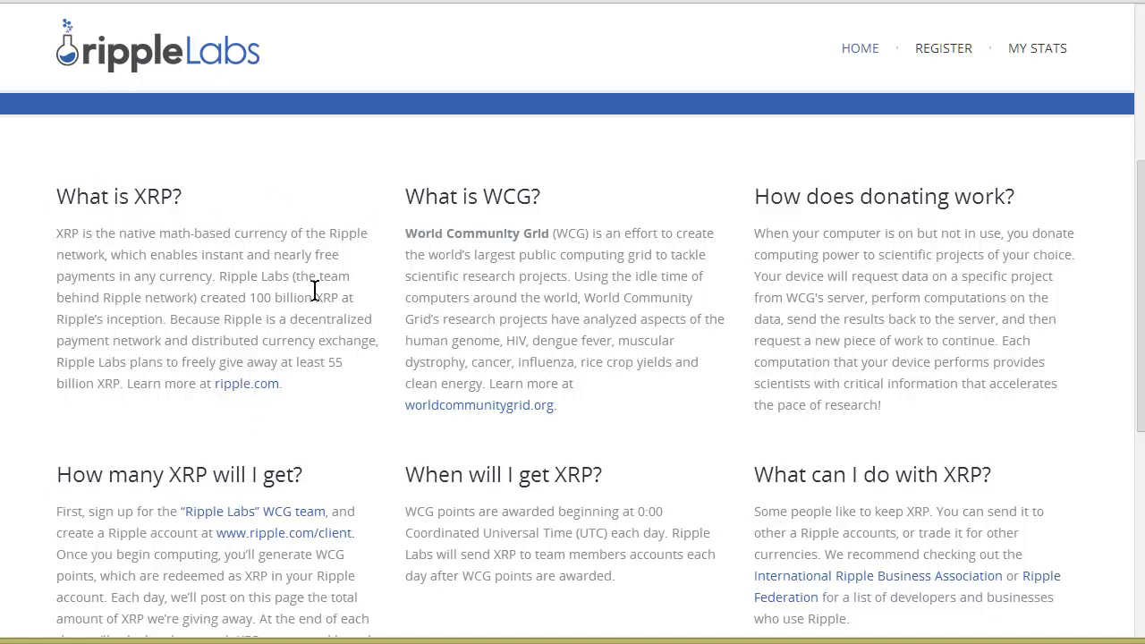
scroll(408, 299, down, 3)
scroll(751, 286, down, 1)
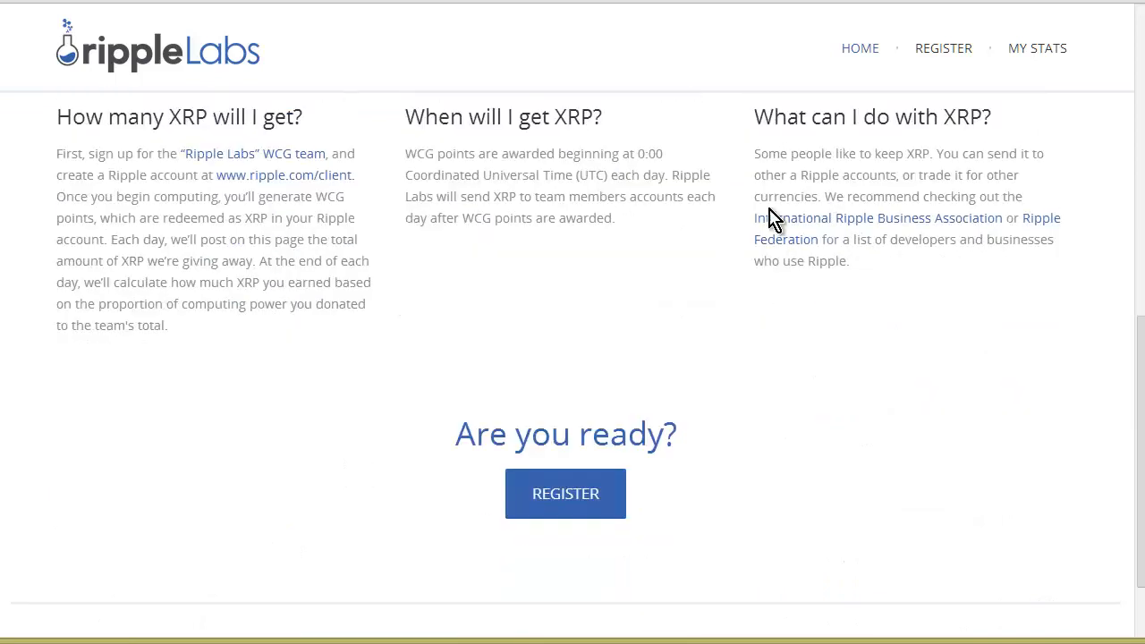
click(588, 494)
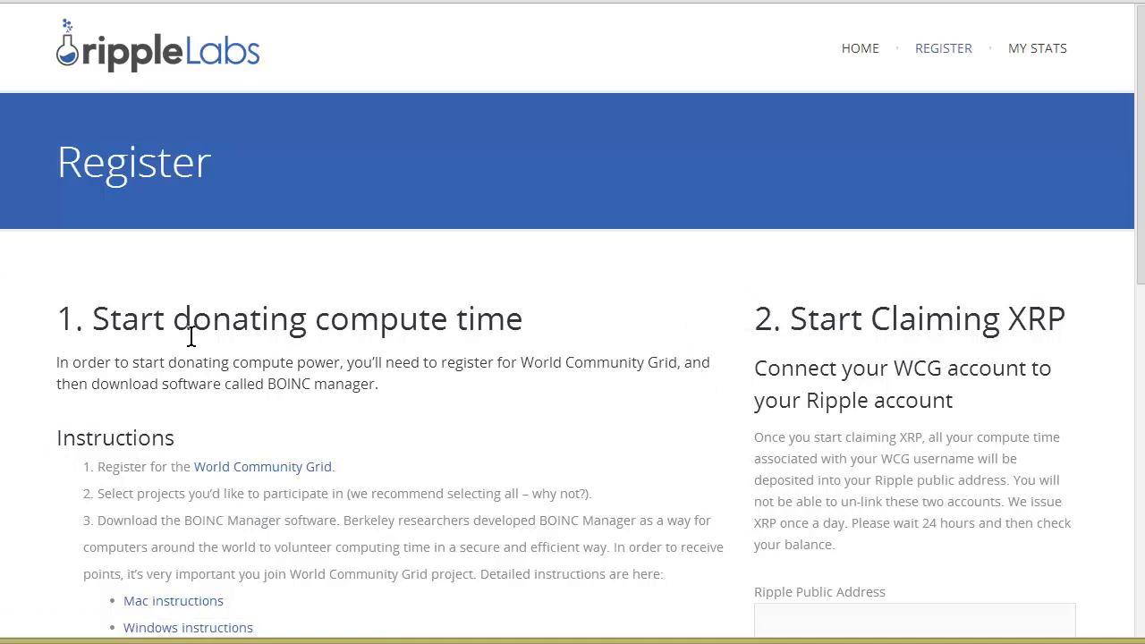
Open the World Community Grid registration link in a new tab and switch to it
scroll(404, 307, down, 2)
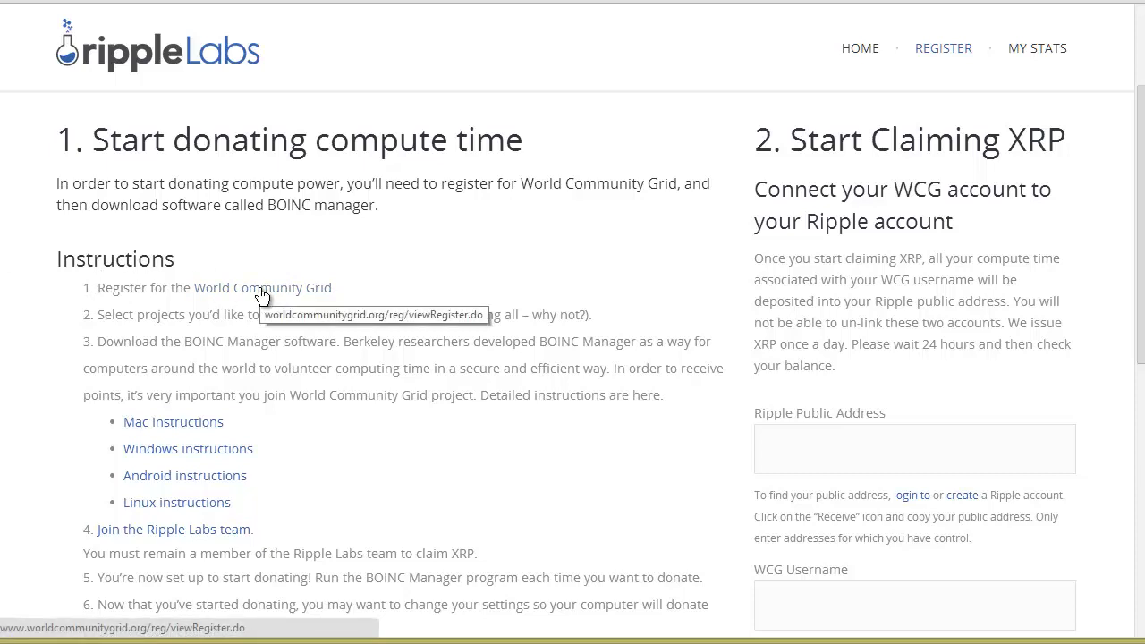
right_click(259, 294)
click(338, 304)
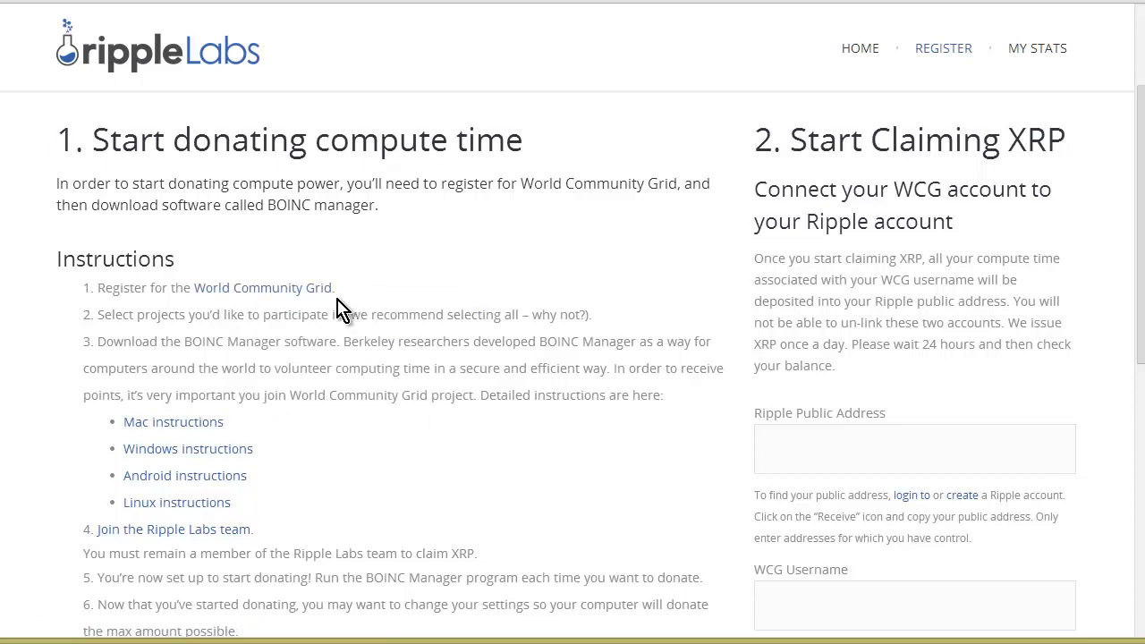
click(474, 1)
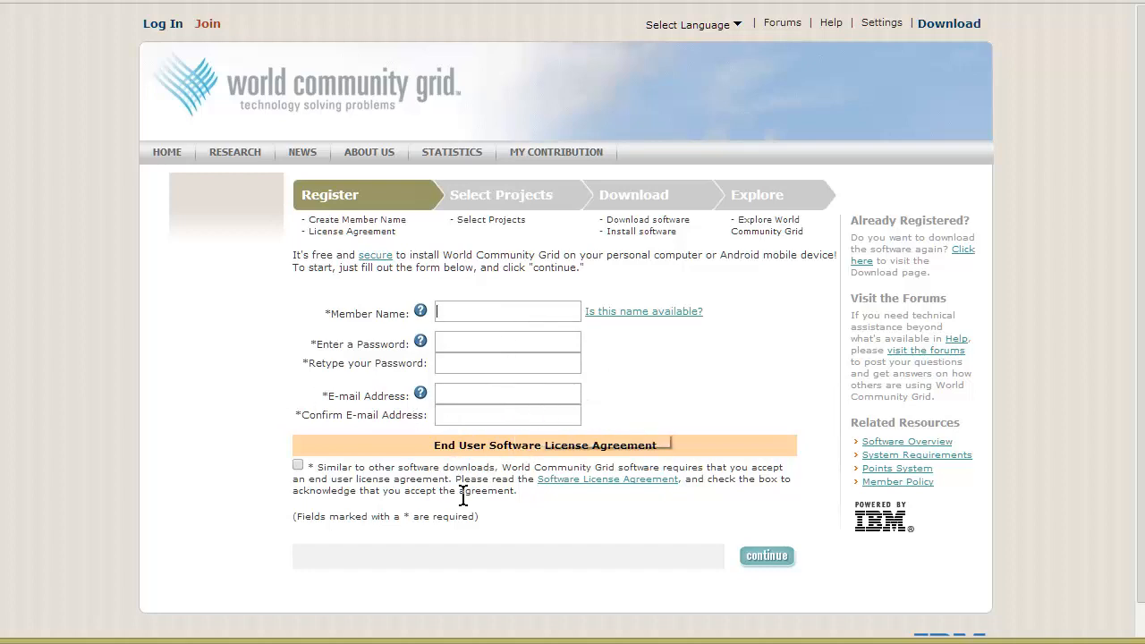
Submit the registration form and continue with Mapping Cancer Markers and FightAIDS@Home selected
click(784, 556)
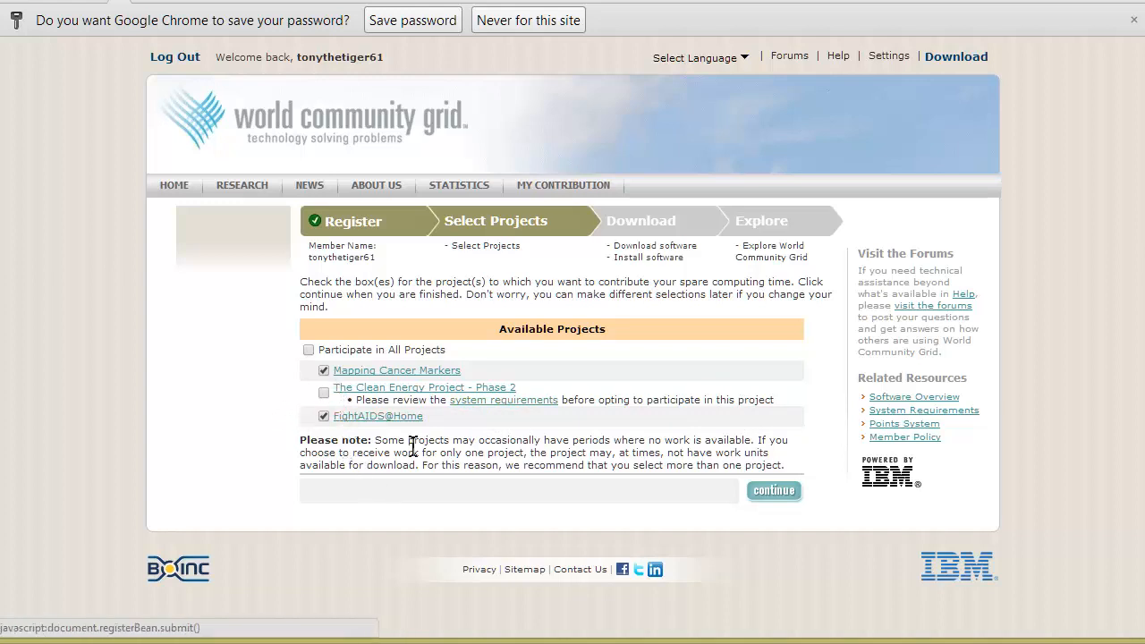
click(766, 494)
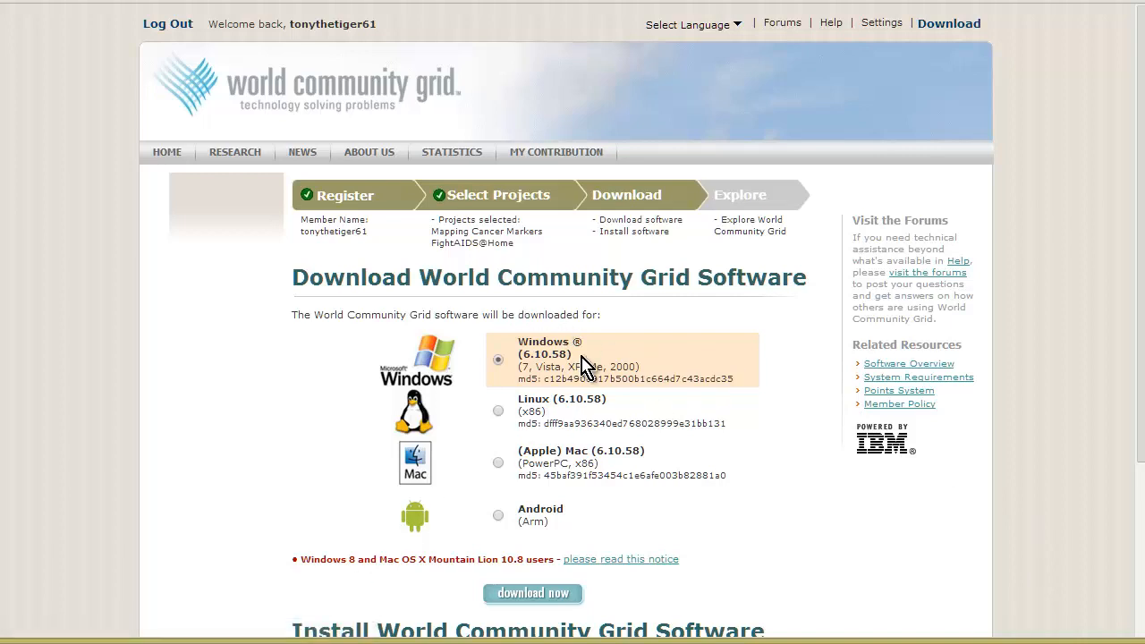
Download the Windows 6.10.58 installer, run it, and allow it in User Account Control
click(535, 595)
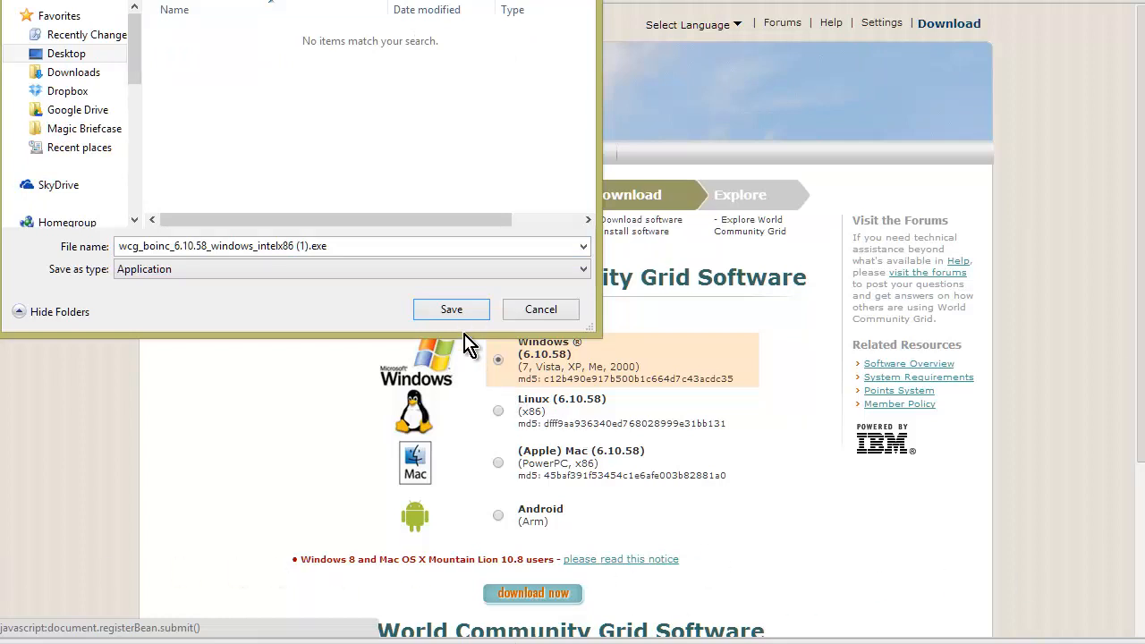
click(450, 310)
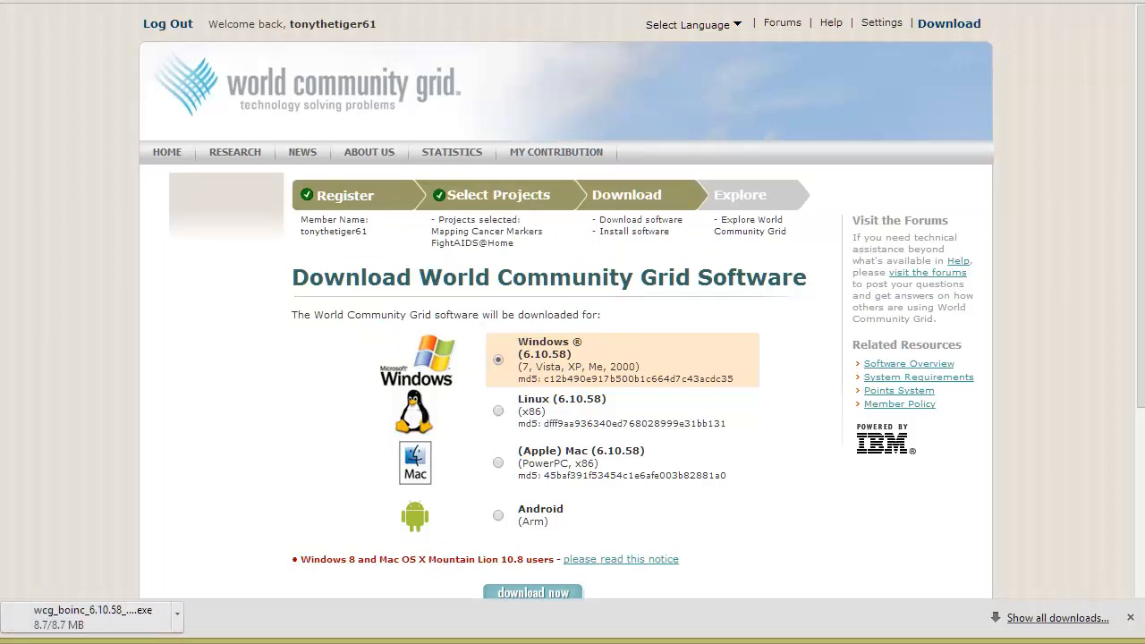
click(107, 617)
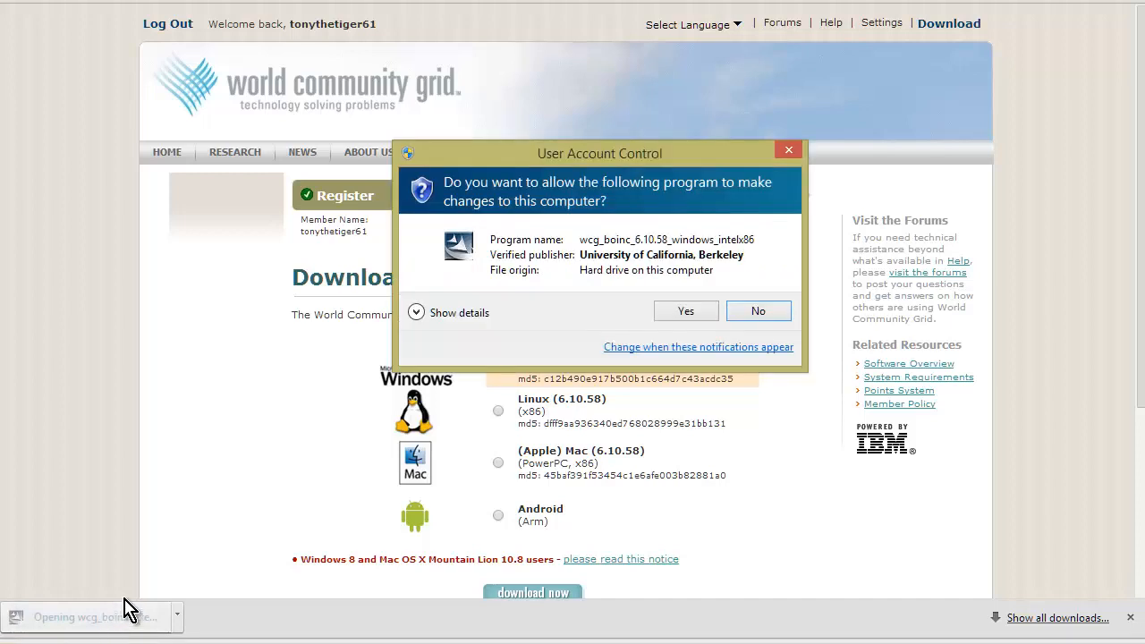
click(697, 315)
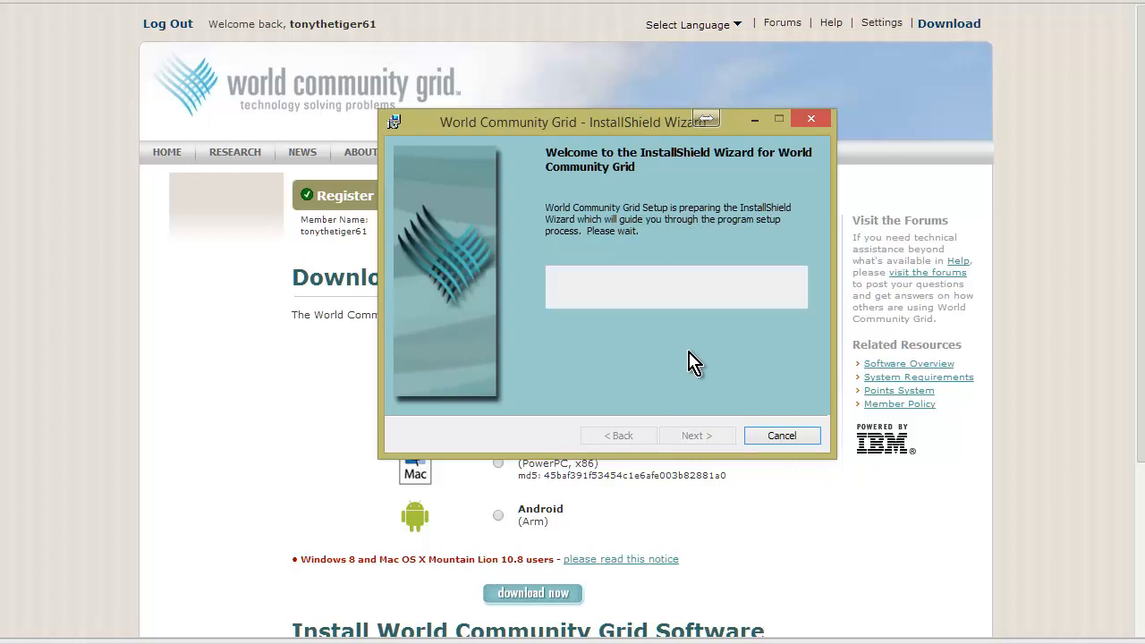
Accept the license terms and enable Allow all users in the advanced BOINC options
click(703, 436)
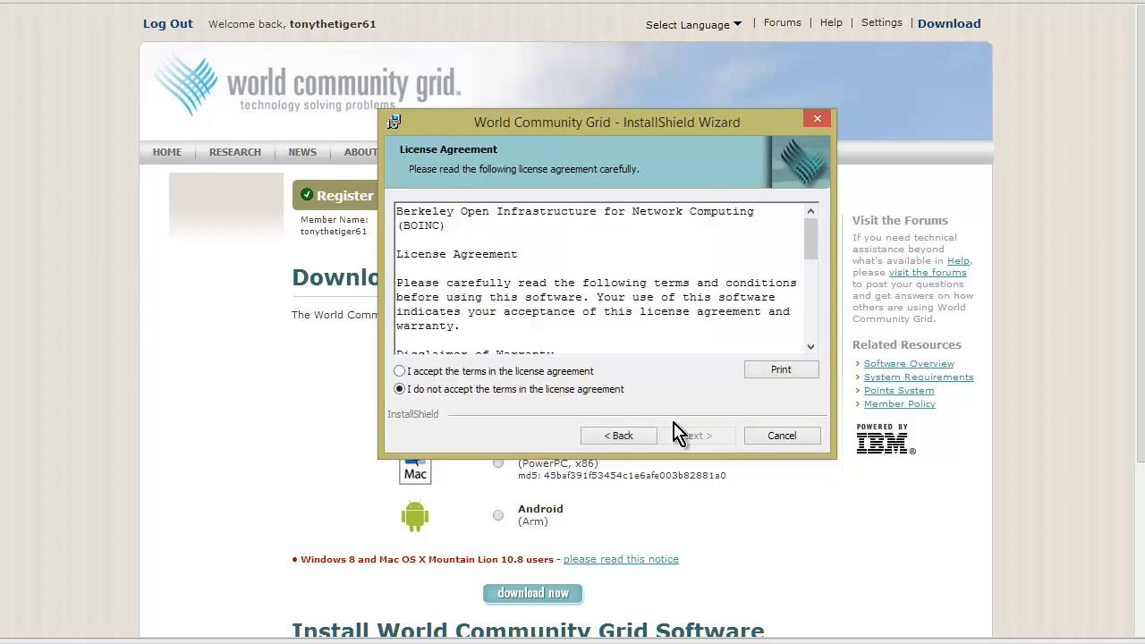
click(402, 372)
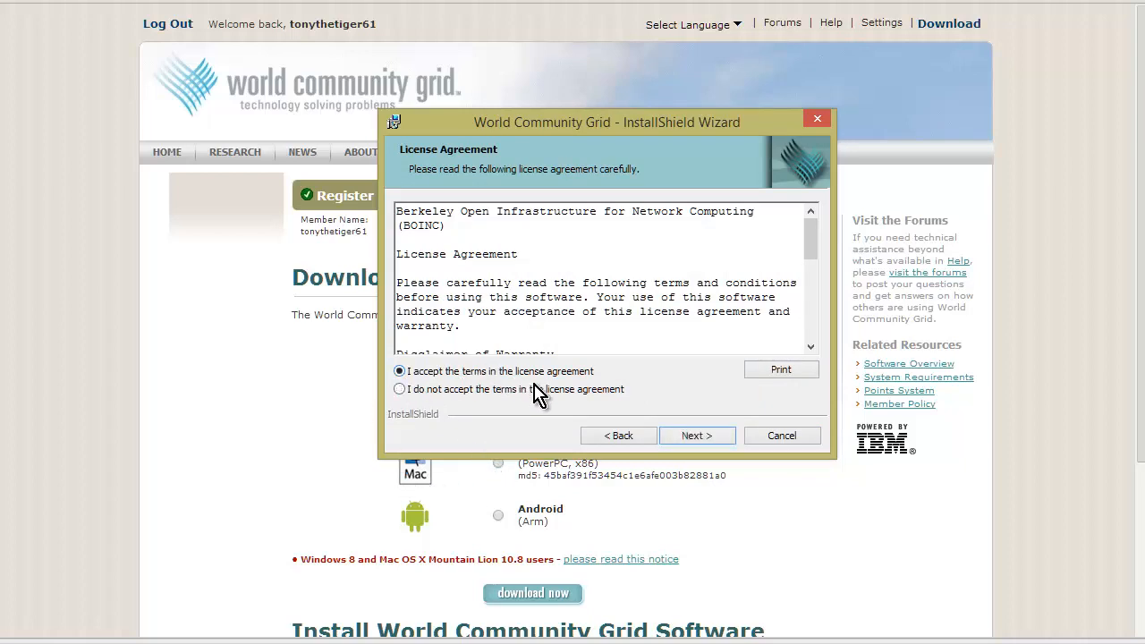
click(694, 439)
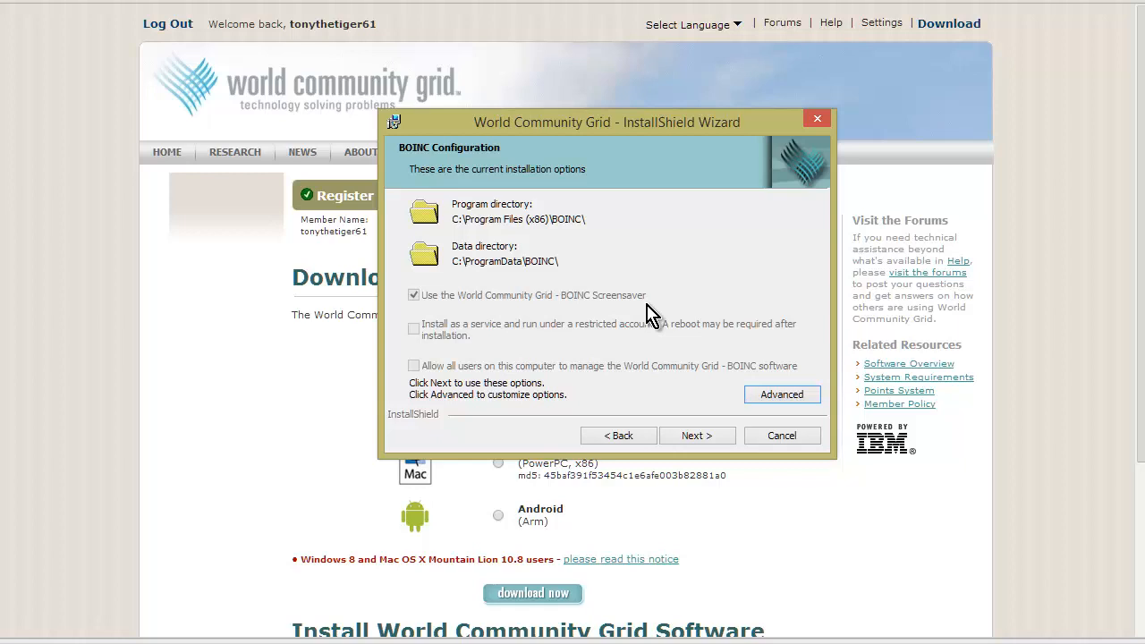
click(780, 396)
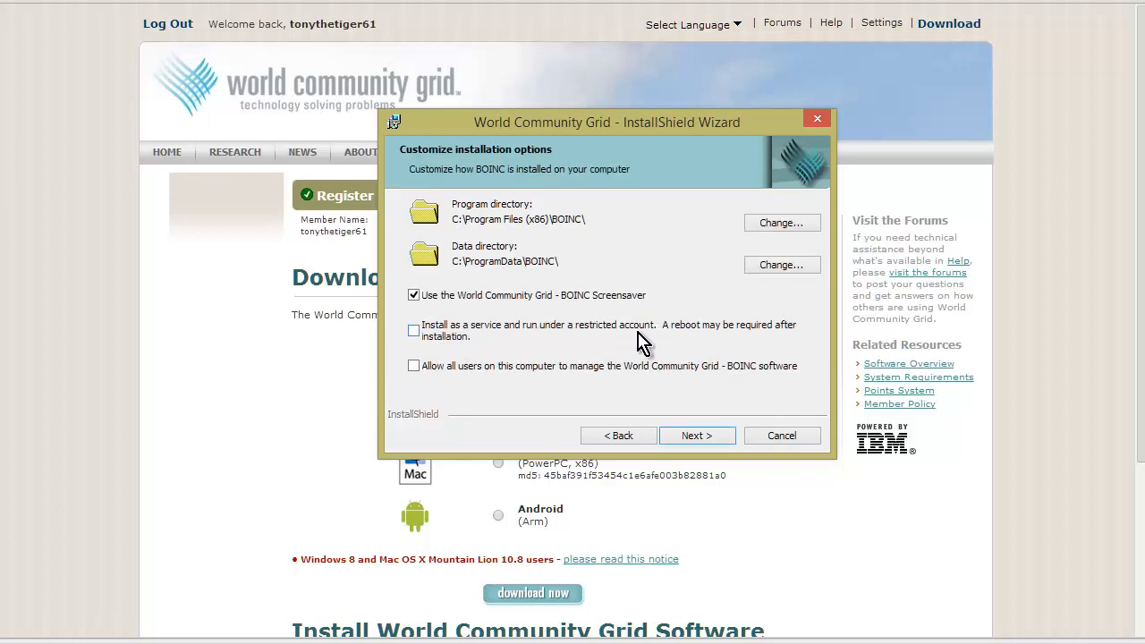
click(414, 367)
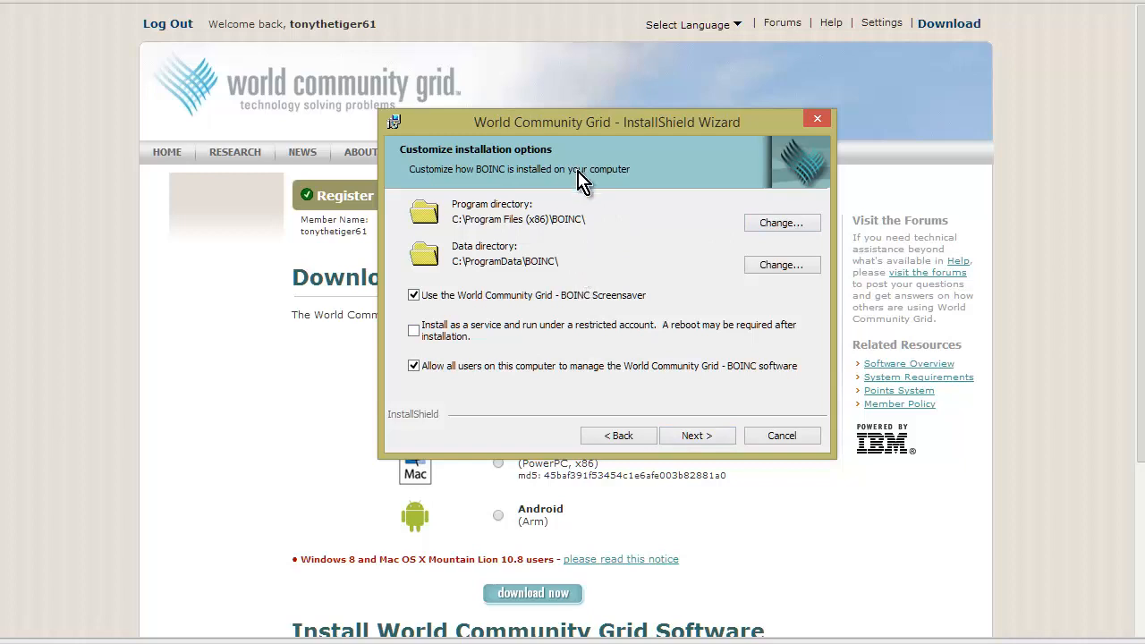
Cancel the installation, confirm, and close the interrupted wizard
click(795, 438)
click(578, 325)
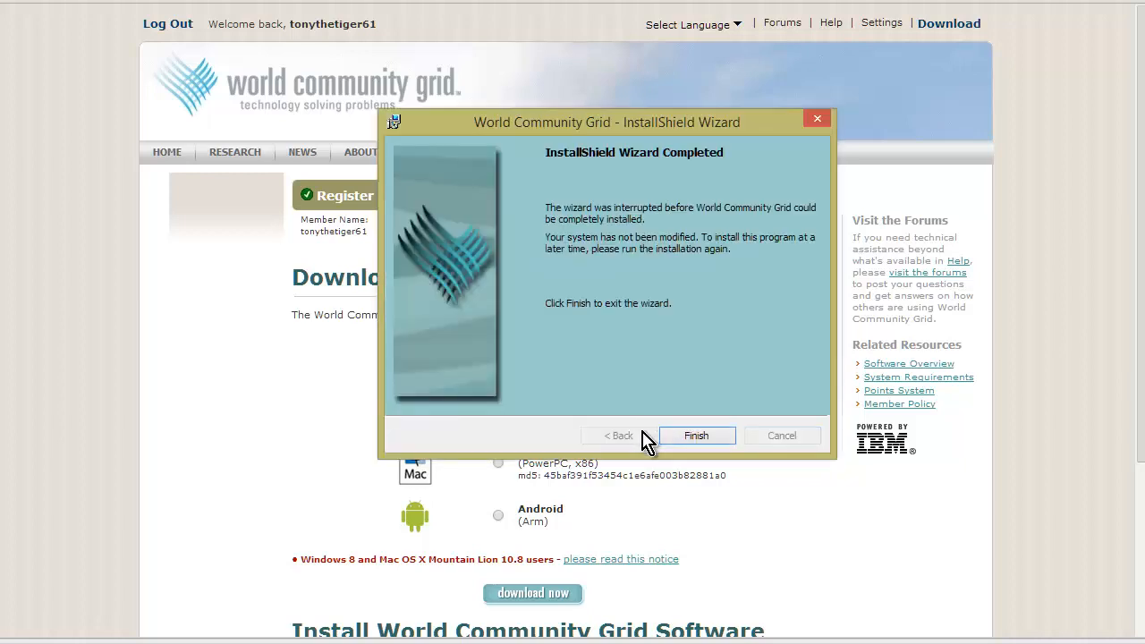
click(687, 440)
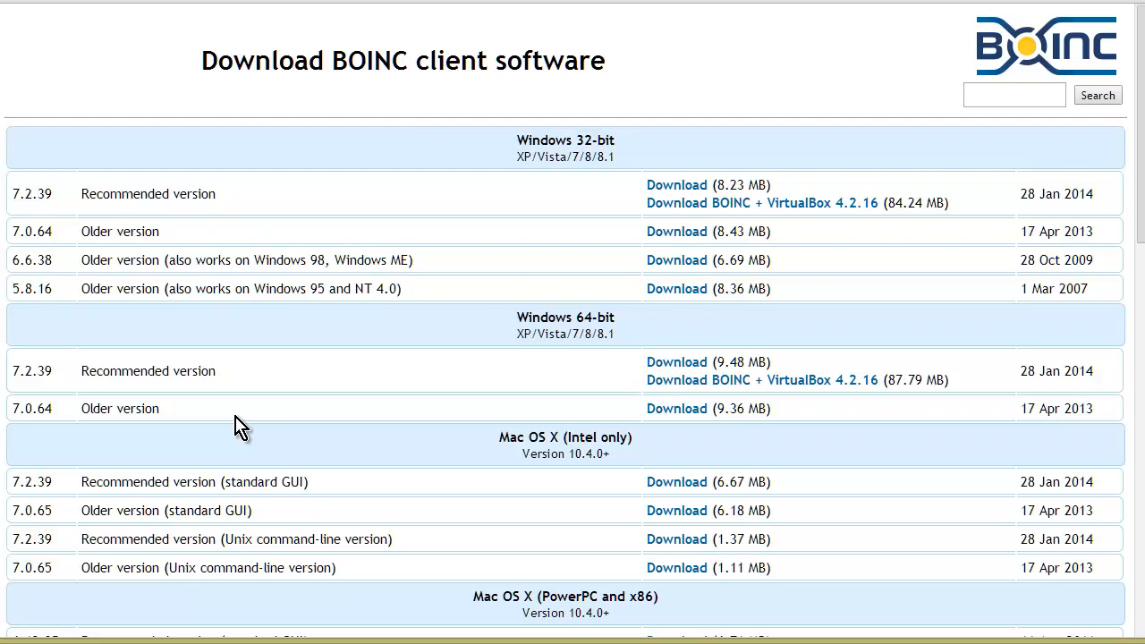
Return from the BOINC client download page to the Ripple Labs register tab
key(ctrl+shift+Tab)
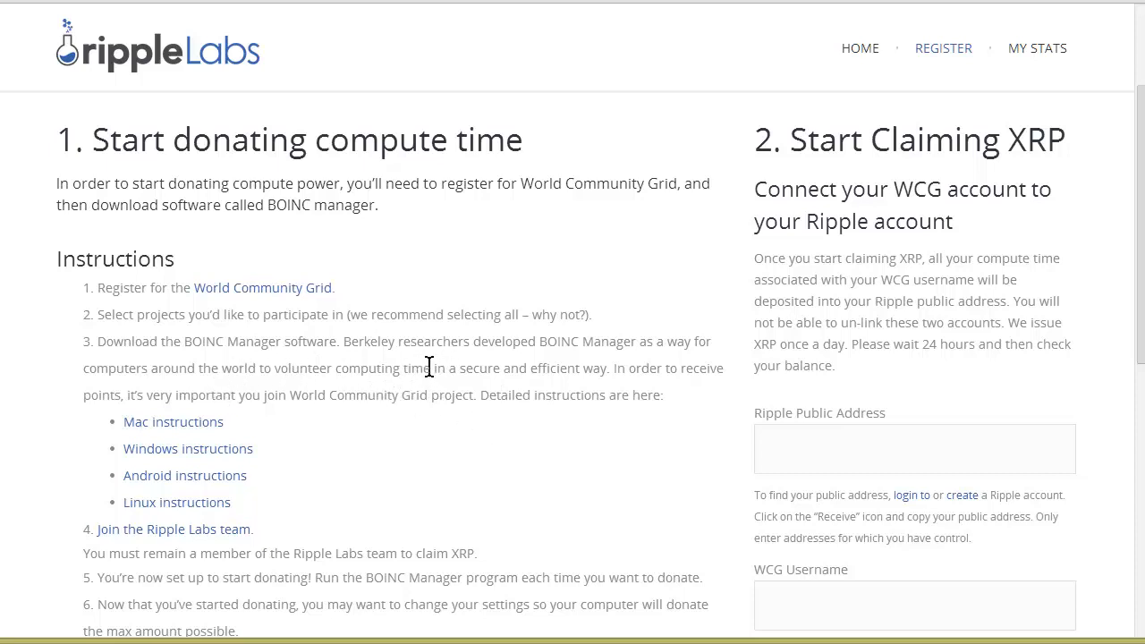
Join the Ripple Labs team from its Team Information page on World Community Grid
scroll(488, 365, down, 2)
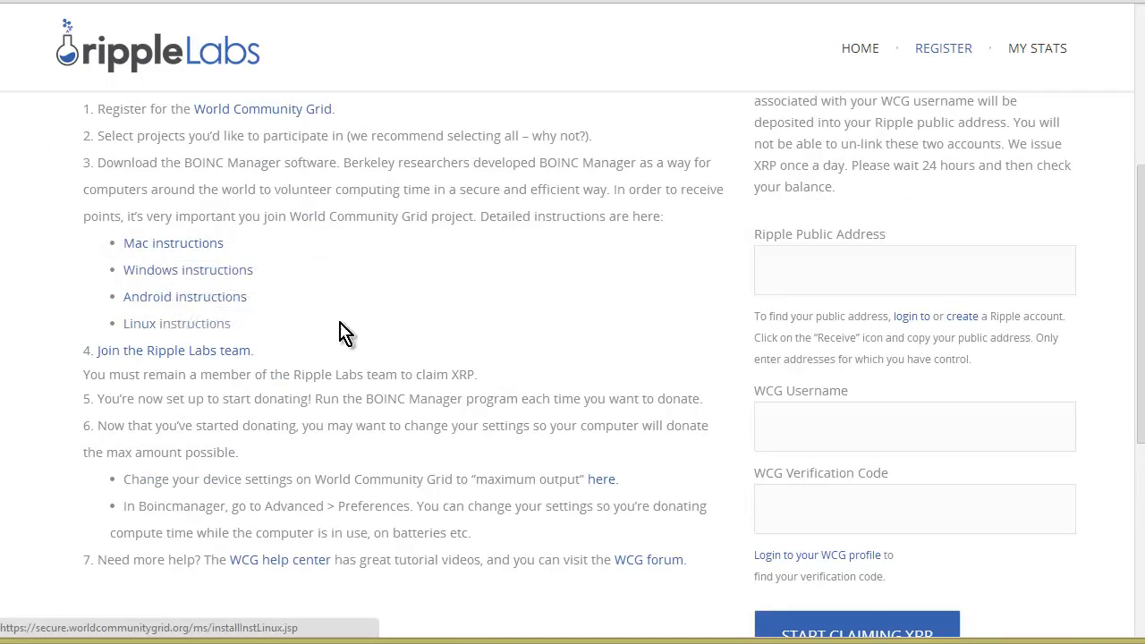
scroll(440, 313, down, 1)
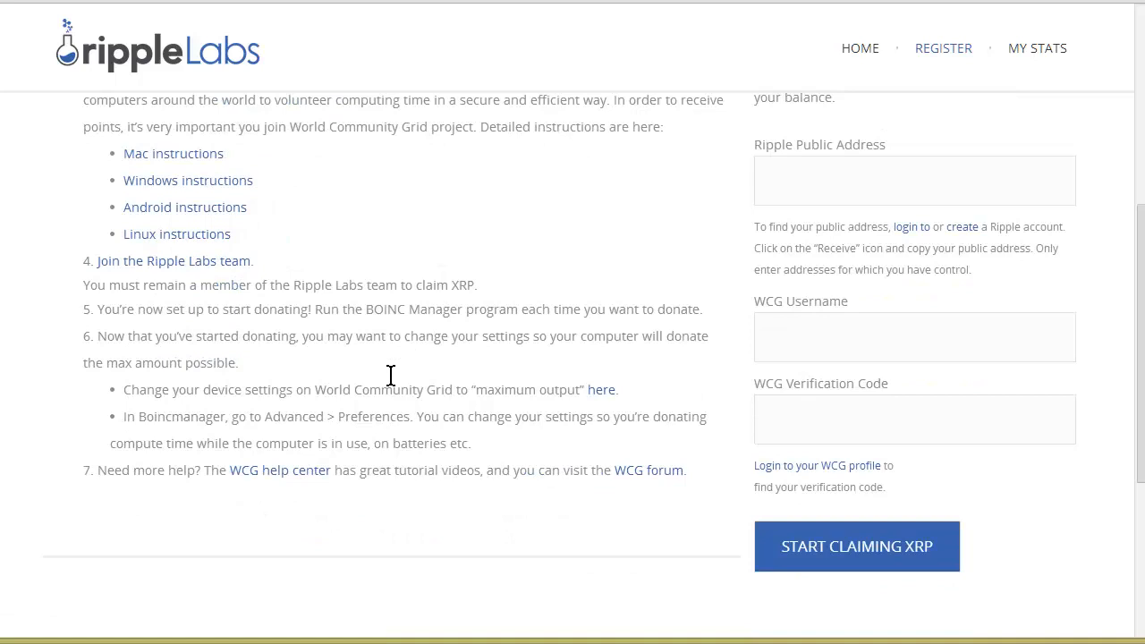
click(202, 262)
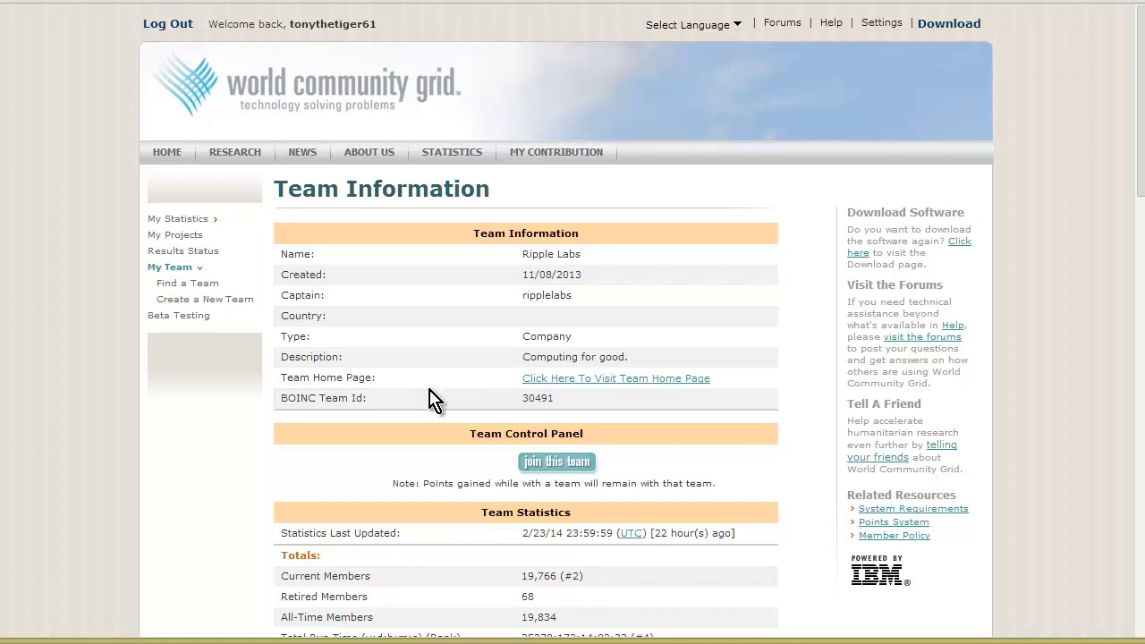
click(566, 463)
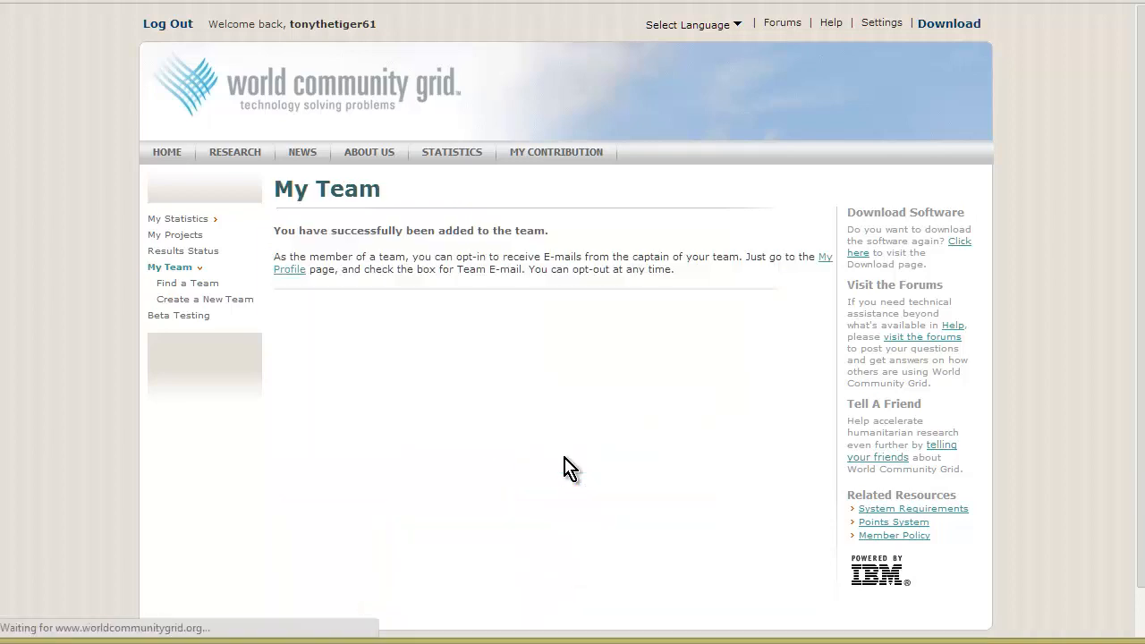